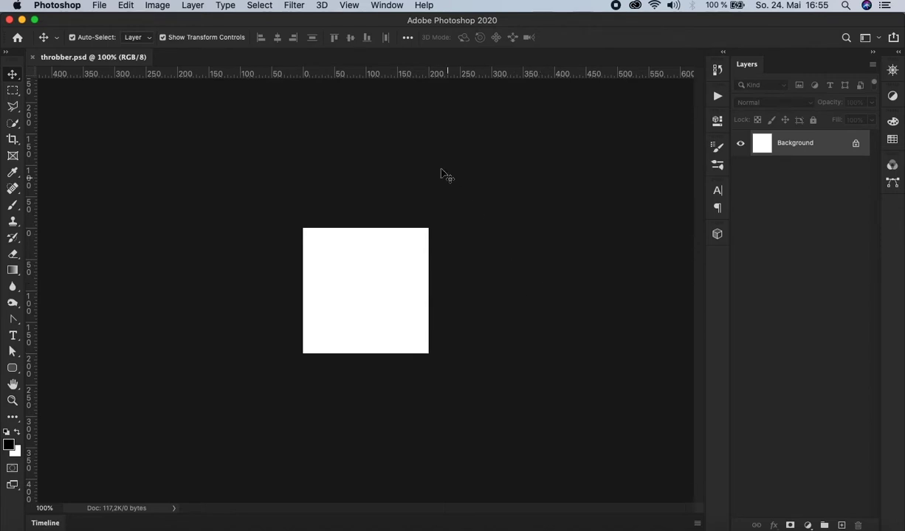
Create a New Guide Layout with 2 columns and 2 rows, splitting the canvas into quadrants.
left_click(349, 5)
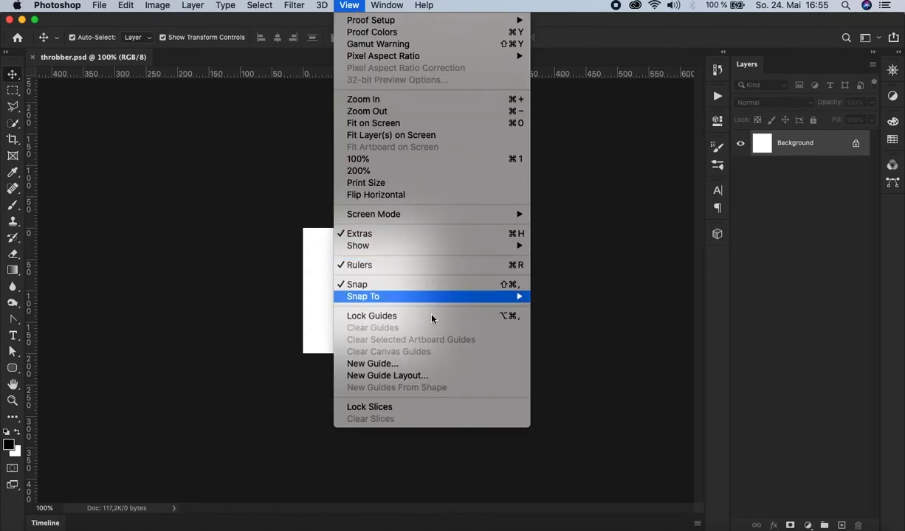
left_click(452, 376)
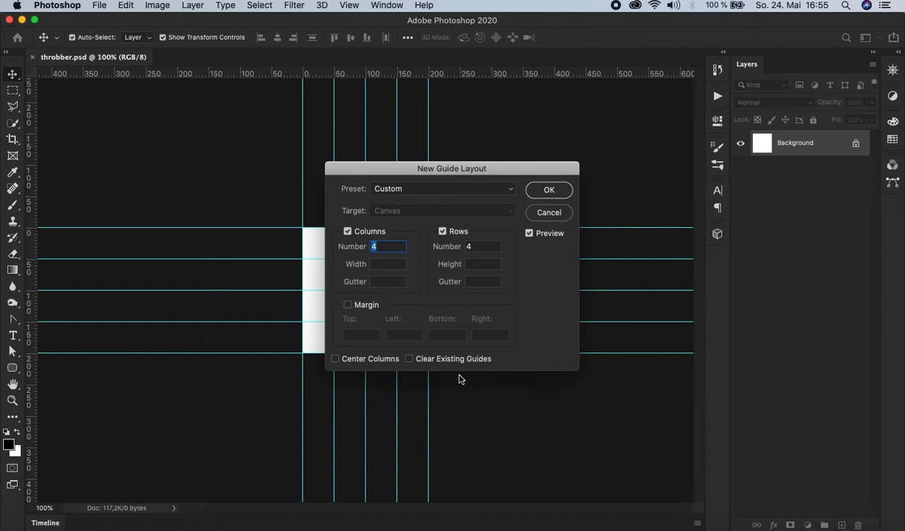
type("2")
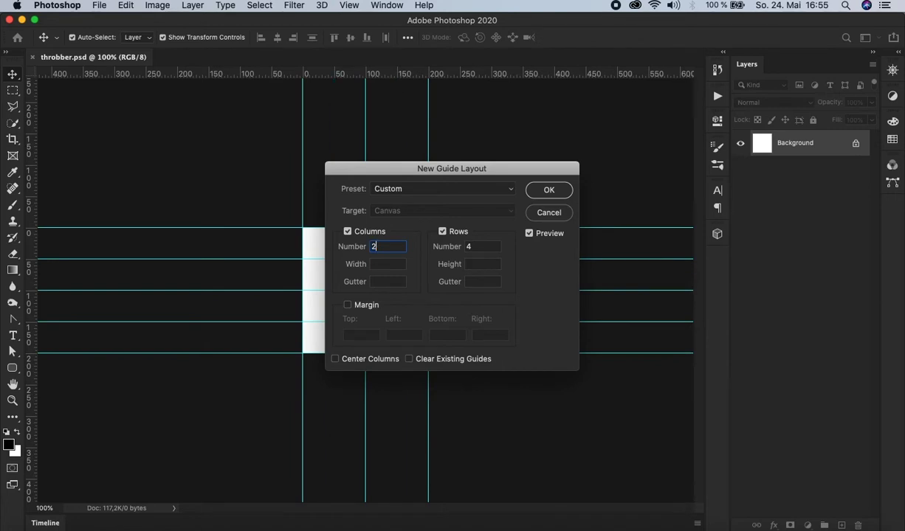
key("Tab")
key("Tab")
type("2")
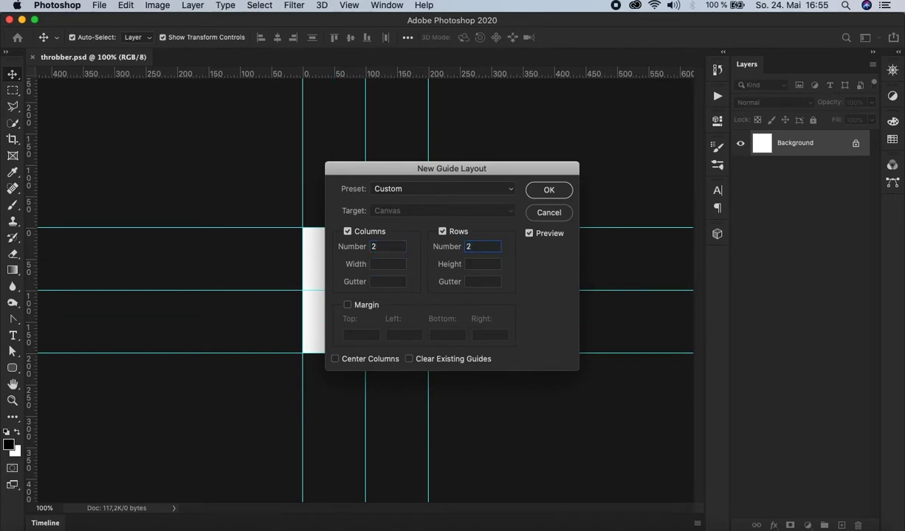
left_click(533, 188)
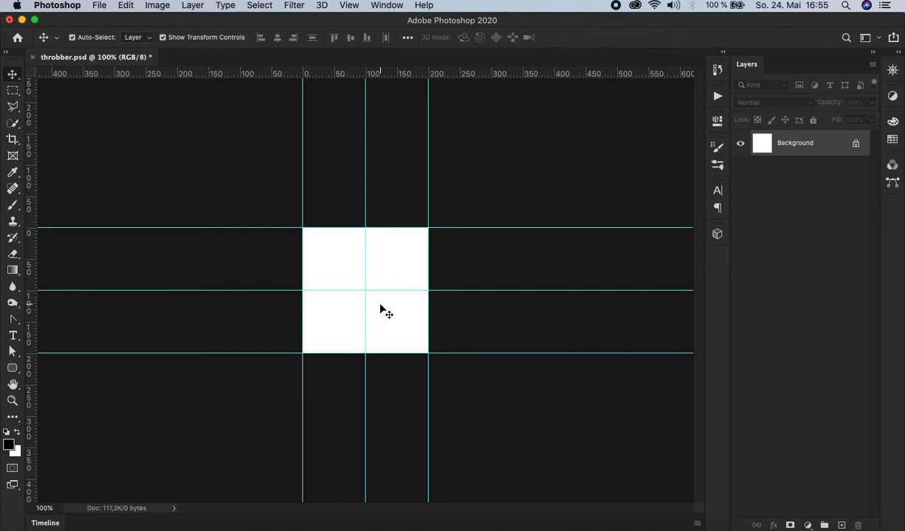
Choose the Rounded Rectangle tool with a light grey fill.
left_click(11, 369)
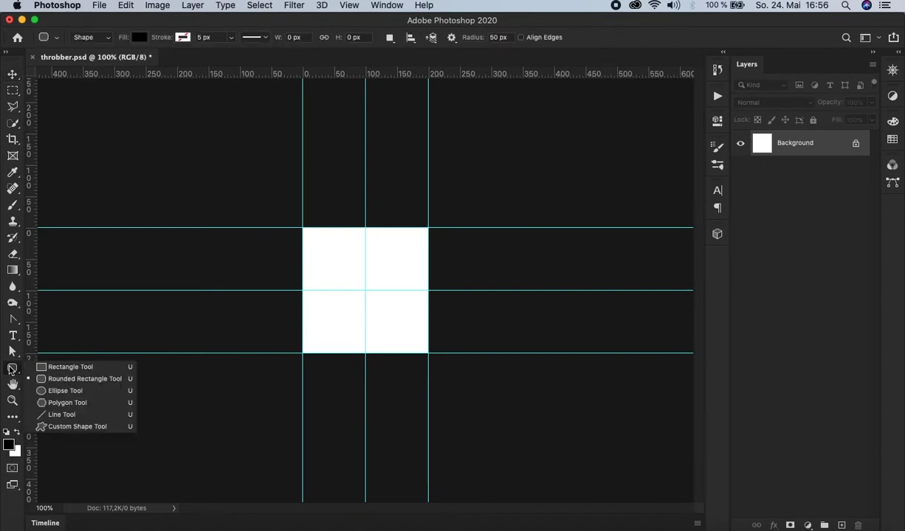
left_click(104, 383)
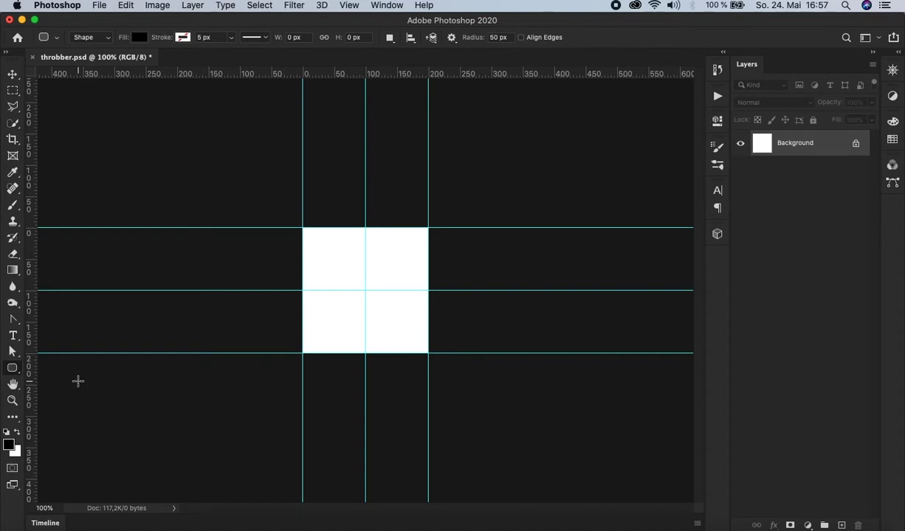
left_click(136, 37)
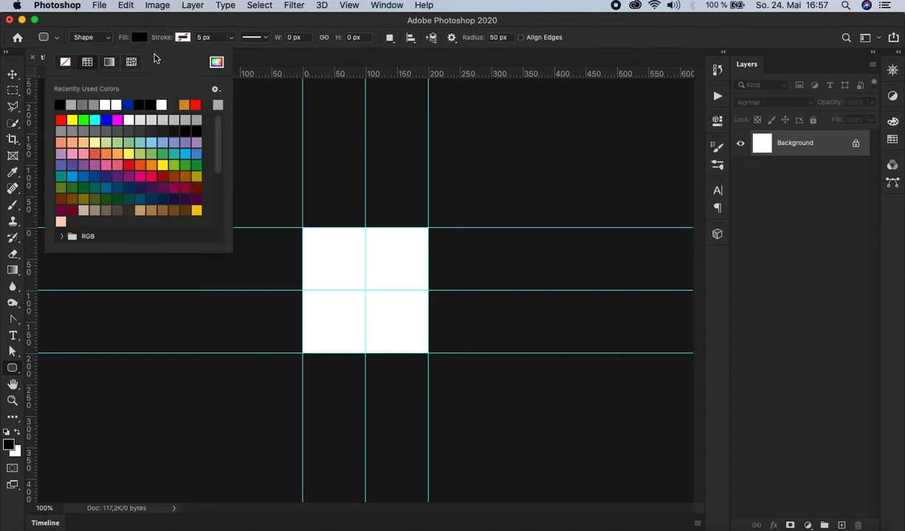
left_click(191, 115)
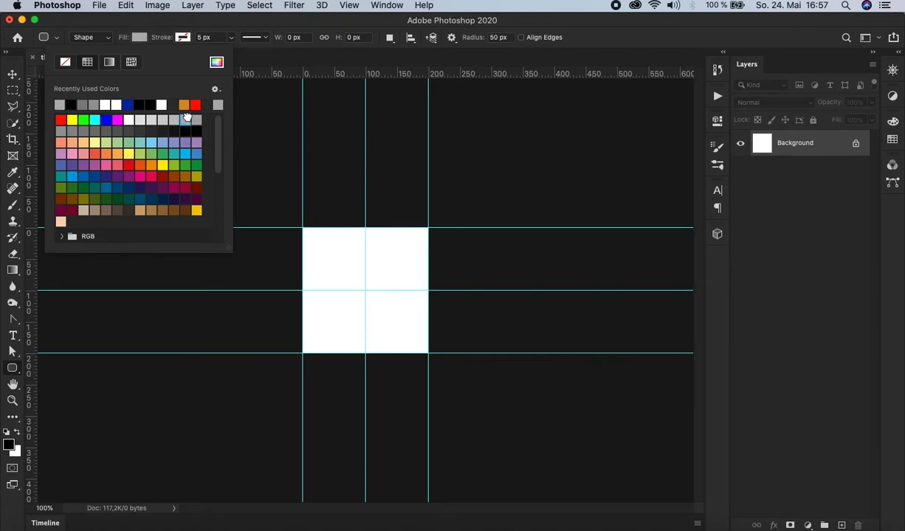
left_click(247, 26)
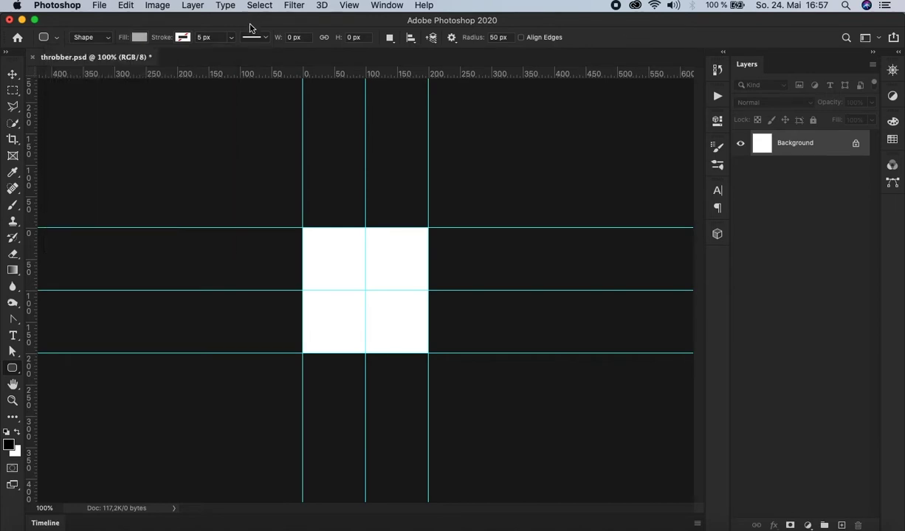
Create a 15 × 50 px rounded rectangle in the upper-left quarter of the canvas.
left_click(348, 242)
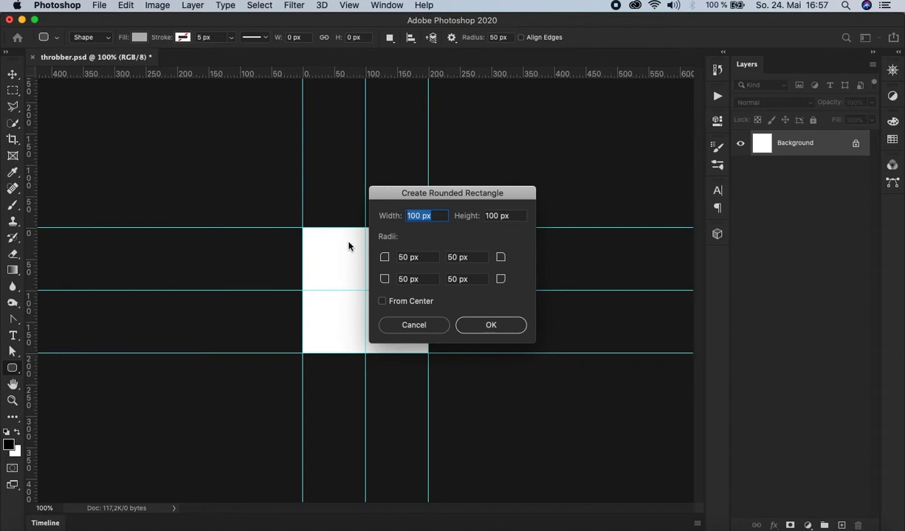
type("15")
key("Tab")
type("50")
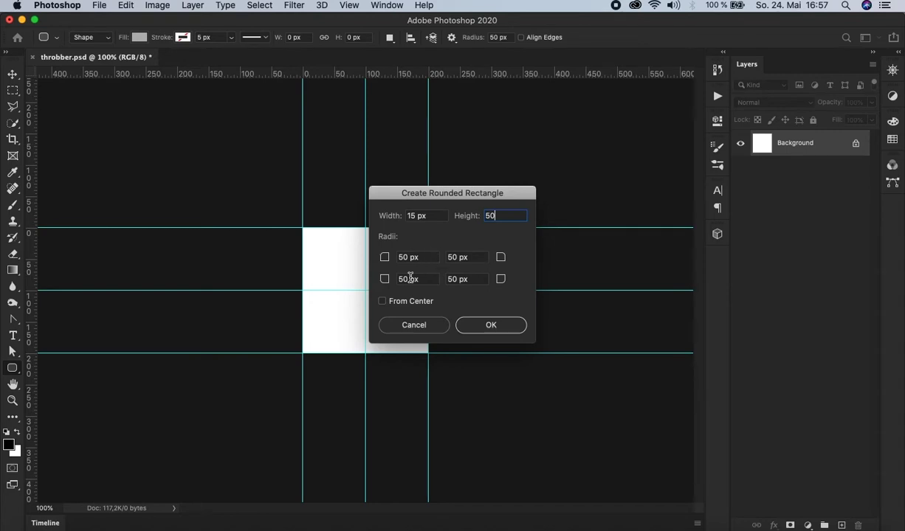
left_click(490, 326)
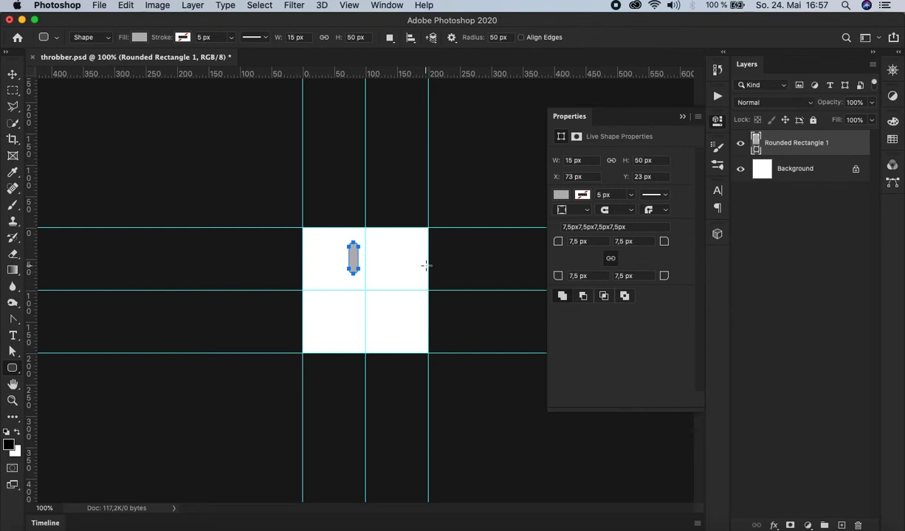
Against a full-canvas selection, align the bar to horizontal centres and top edges, then fit the view.
left_click(691, 117)
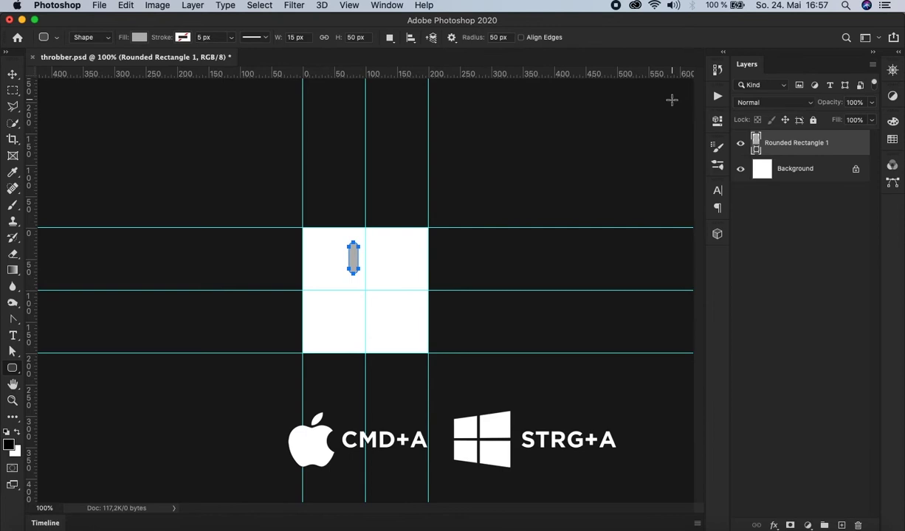
key("super+a")
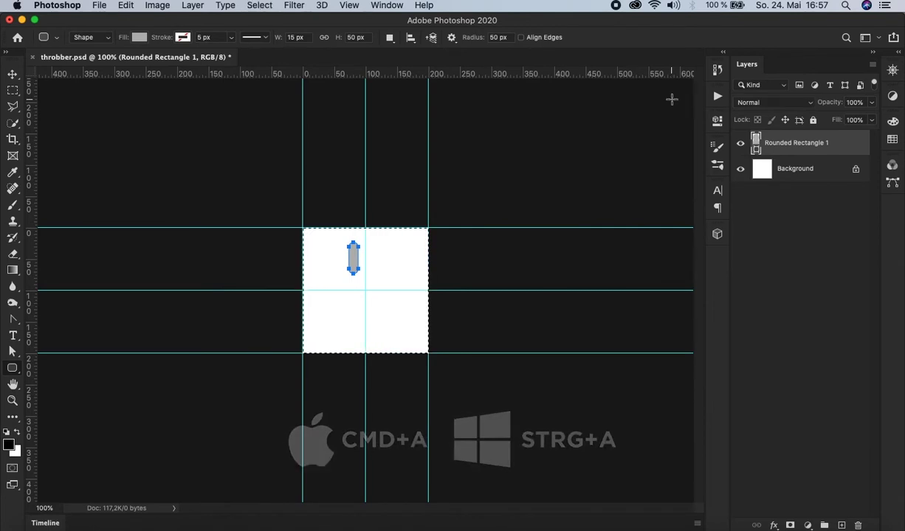
key("v")
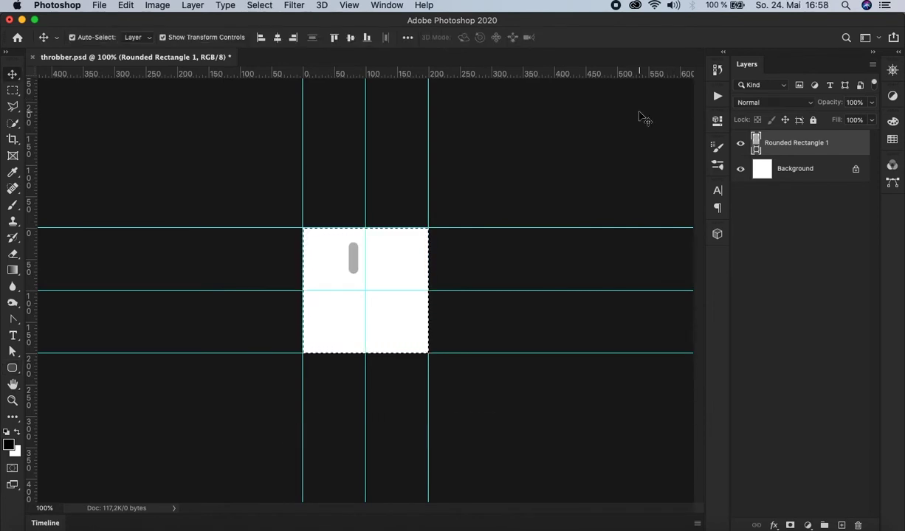
left_click(278, 42)
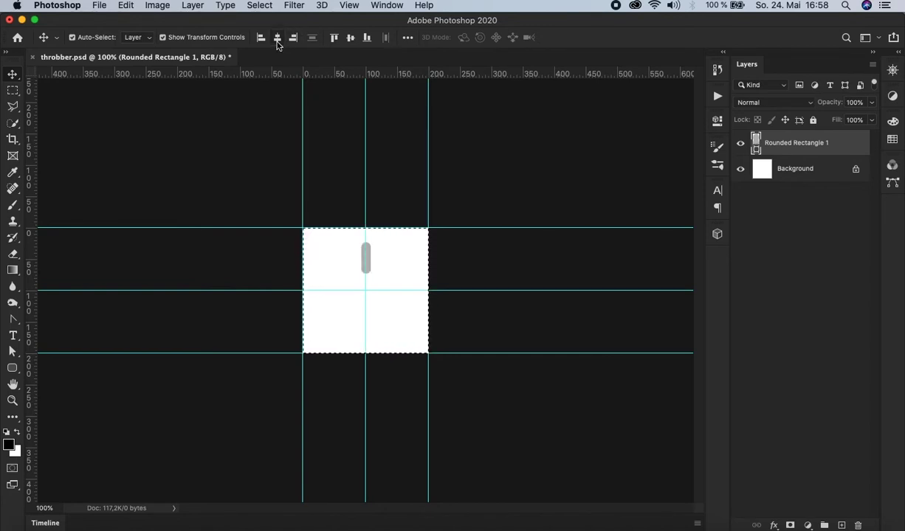
left_click(332, 42)
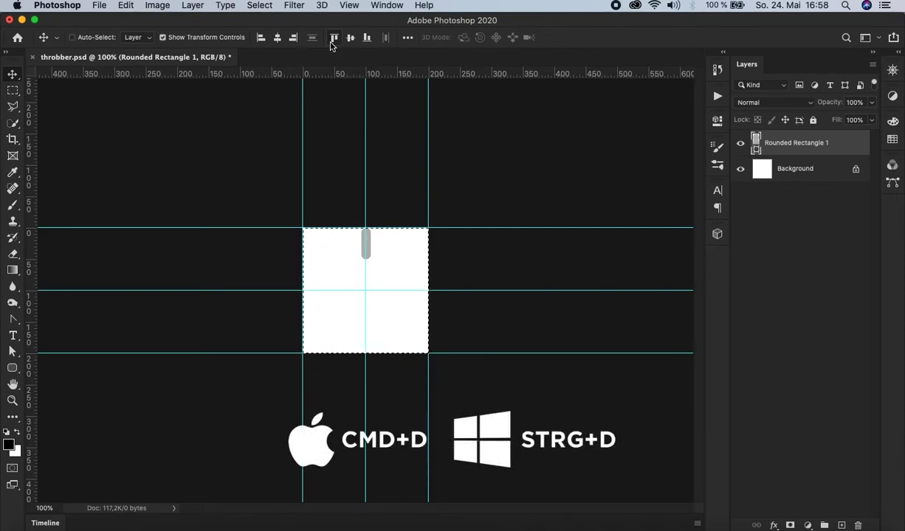
key("super+d")
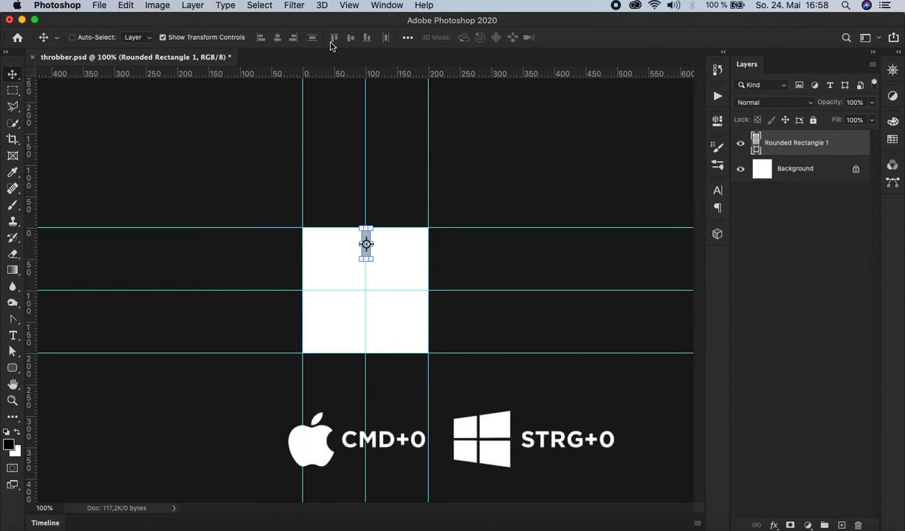
key("super+0")
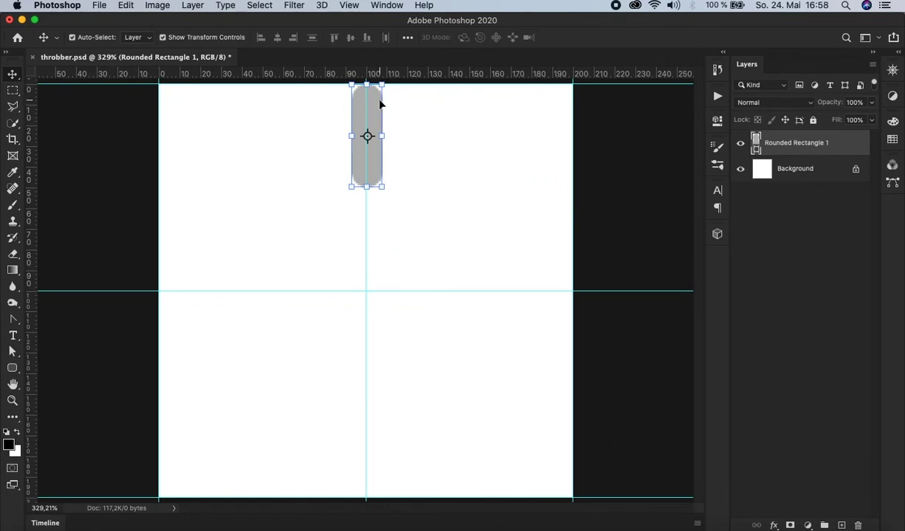
Rotate the bar by +30° around a pivot moved to the canvas centre, and commit.
key("super+t")
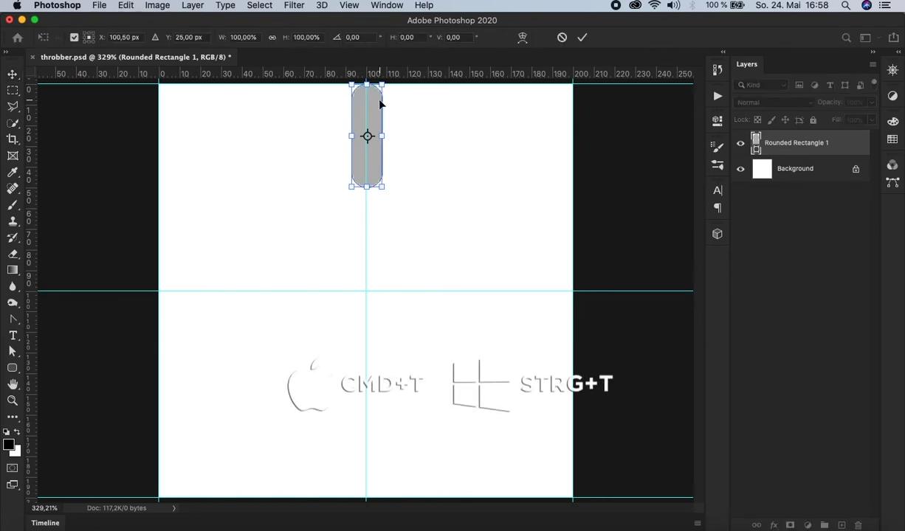
key("alt")
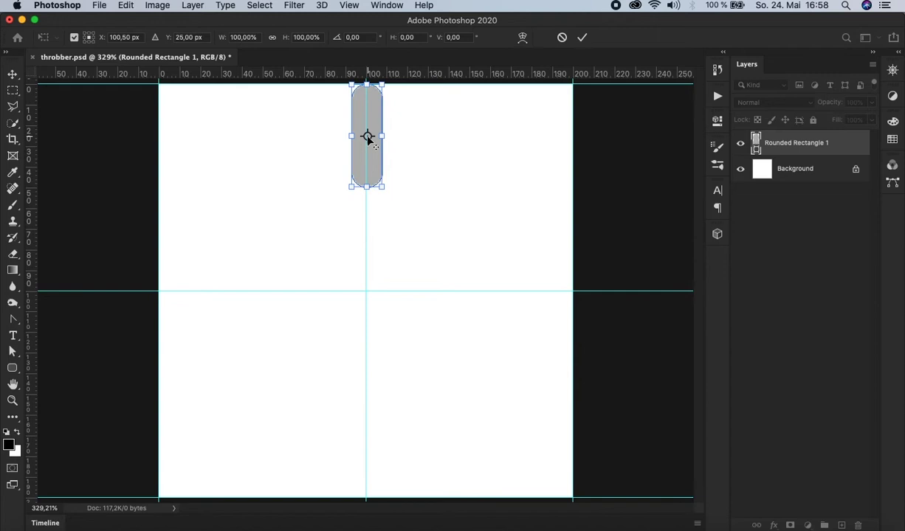
left_click_drag(366, 136, 366, 292)
left_click(353, 37)
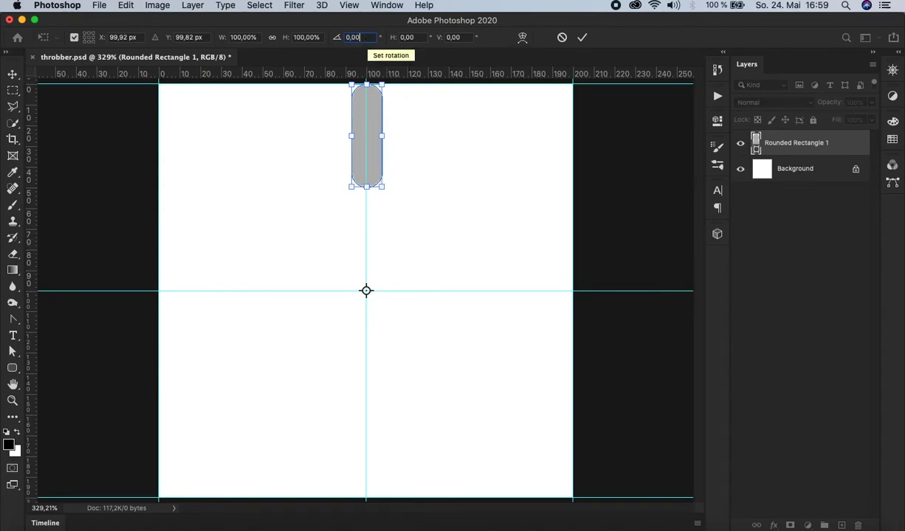
type("90")
key("Return")
type("+30")
key("Return")
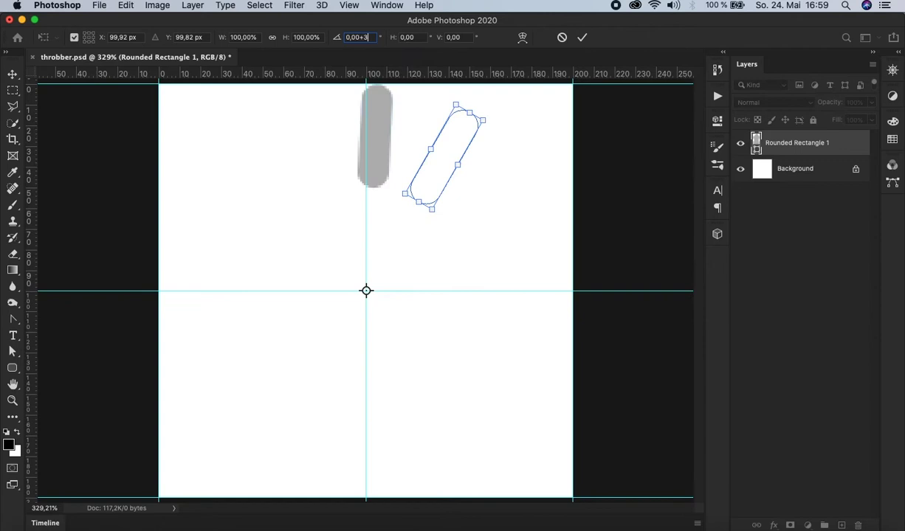
left_click(581, 38)
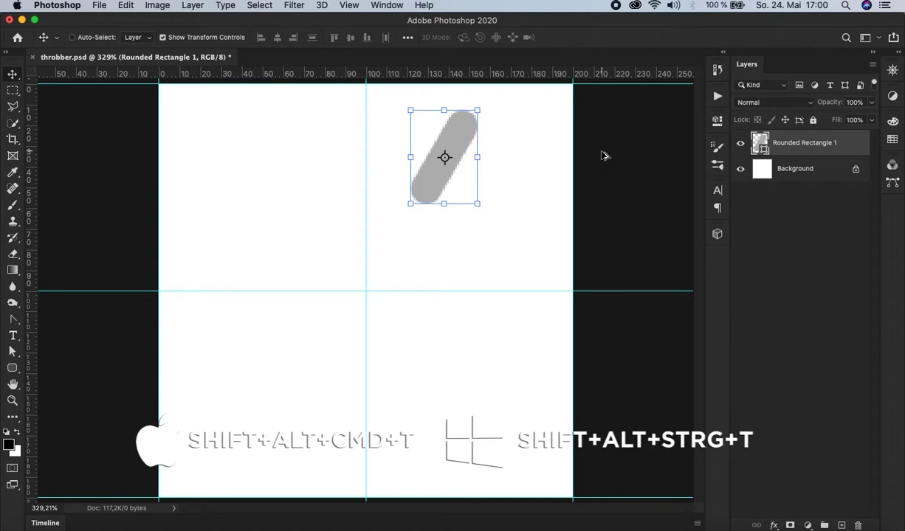
Repeat the duplicate-and-rotate transform until eleven copies exist, up to Rounded Rectangle 1 copy 11.
key("shift+alt+super+t")
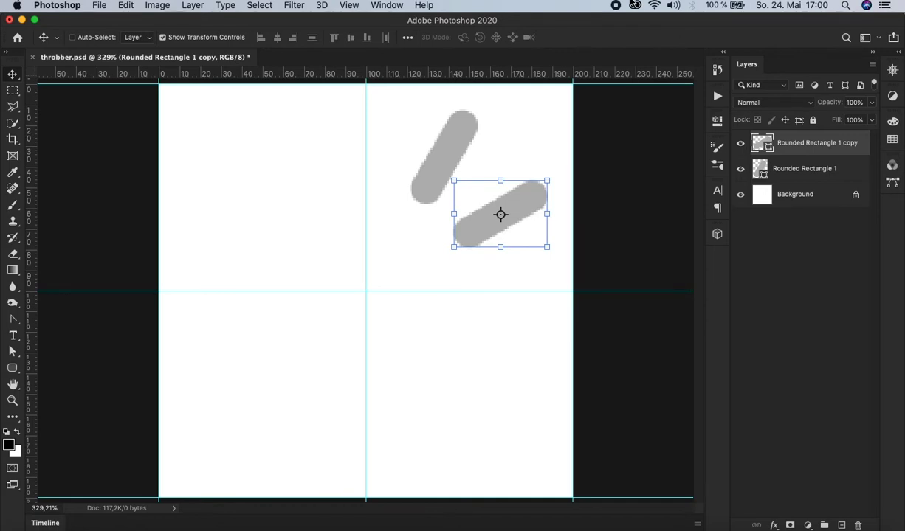
key("super+alt+shift+t")
key("super+alt+shift+t")
key("super+alt+shift+t")
key("super+alt+shift+t")
key("super+alt+shift+t")
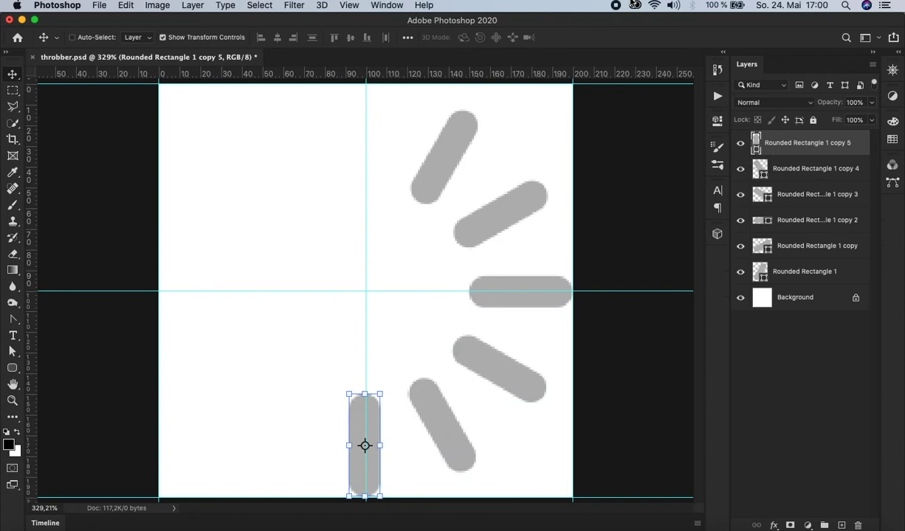
key("super+alt+shift+t")
key("super+alt+shift+t")
key("super+alt+shift+t")
key("super+alt+shift+t")
key("super+alt+shift+t")
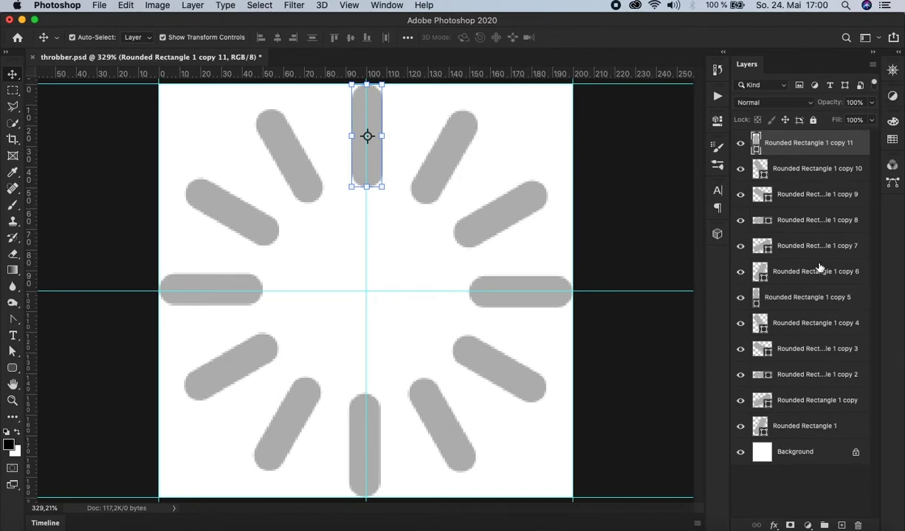
Merge all twelve bar layers into one layer and clear the guides.
left_click(854, 428, "shift")
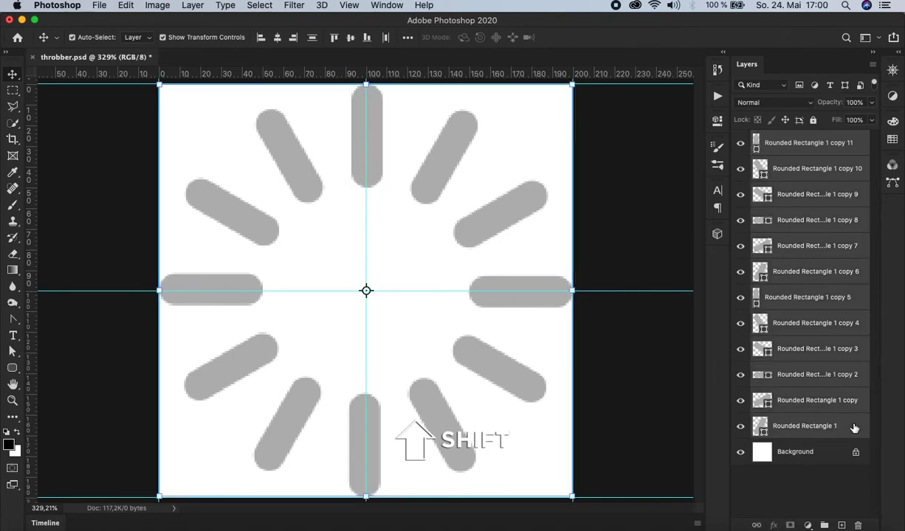
key("super+e")
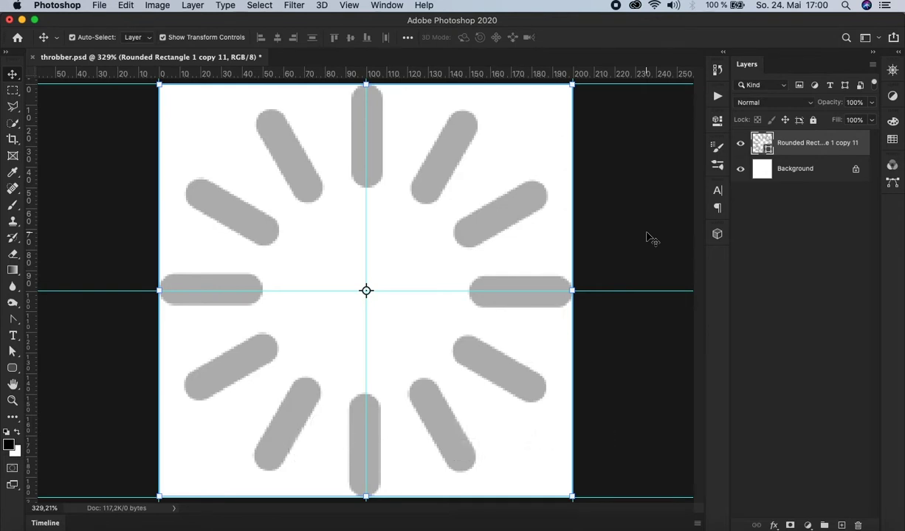
left_click(349, 6)
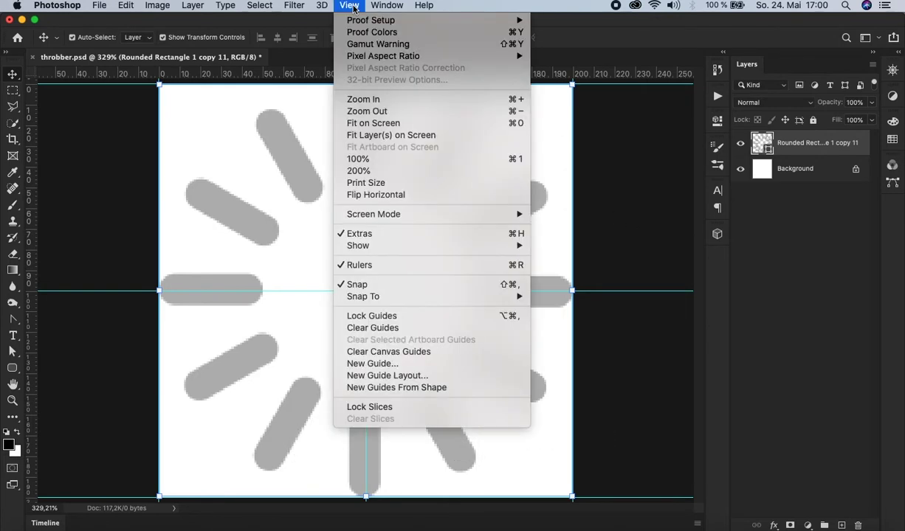
left_click(415, 328)
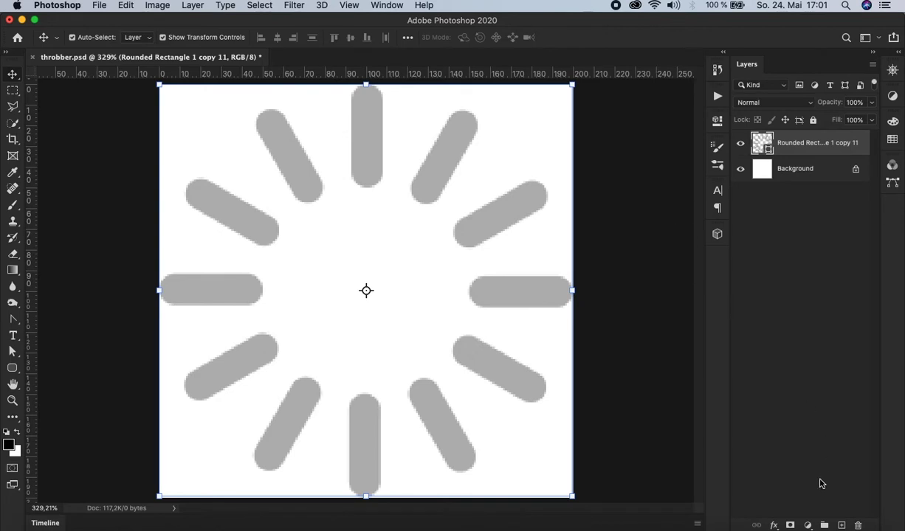
Add a Gradient Fill layer in Angle style, reversed and dithered, and open its gradient.
left_click(807, 525)
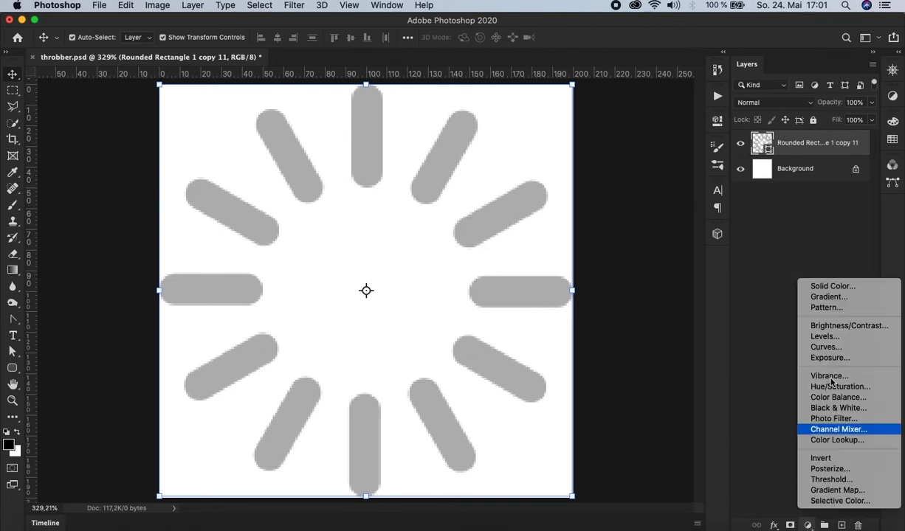
left_click(842, 303)
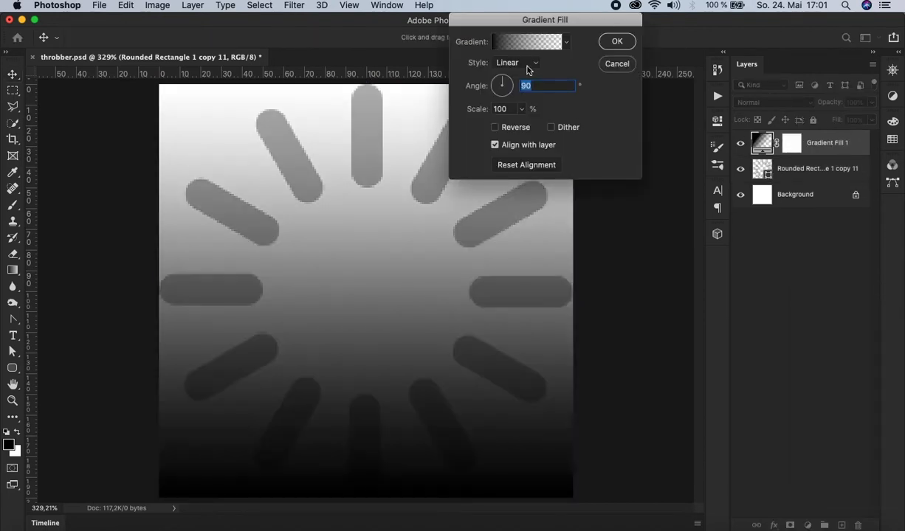
left_click(502, 65)
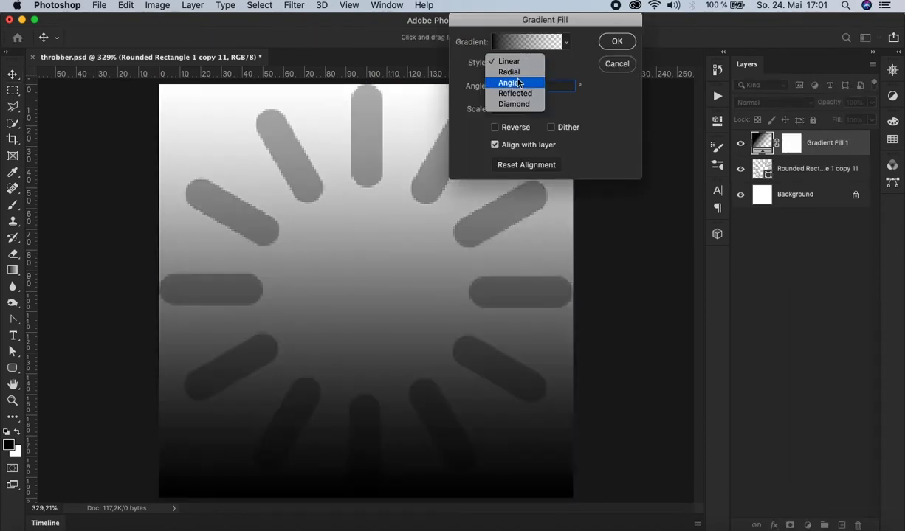
left_click(519, 82)
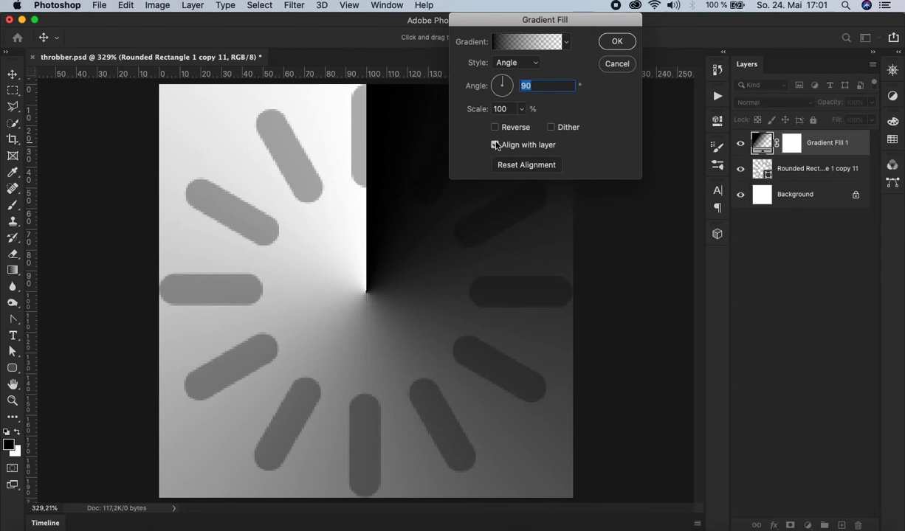
left_click(495, 128)
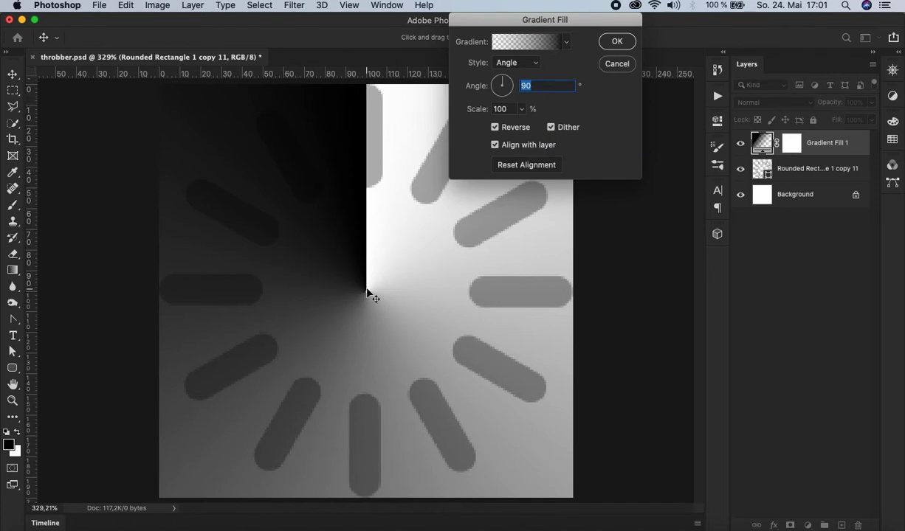
left_click(531, 43)
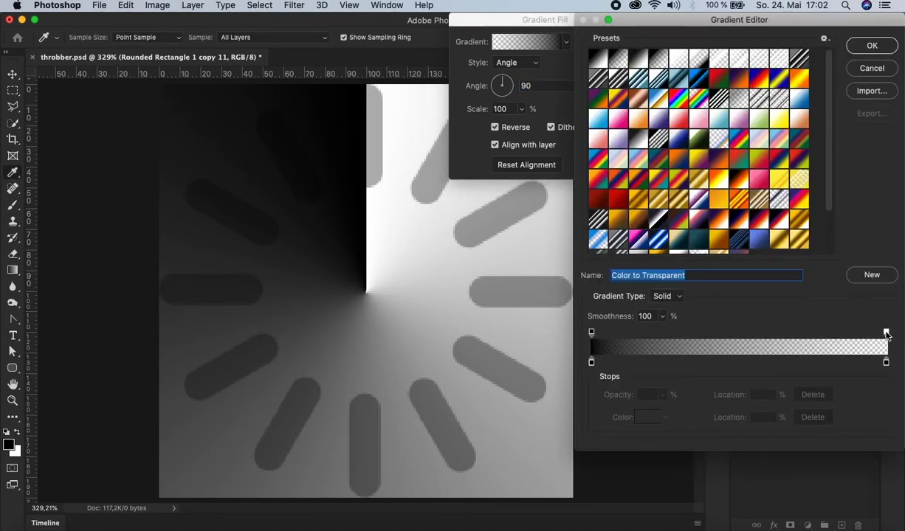
Move the transparent opacity stop to 85% and add a 100% opacity stop at the gradient's end.
left_click(887, 333)
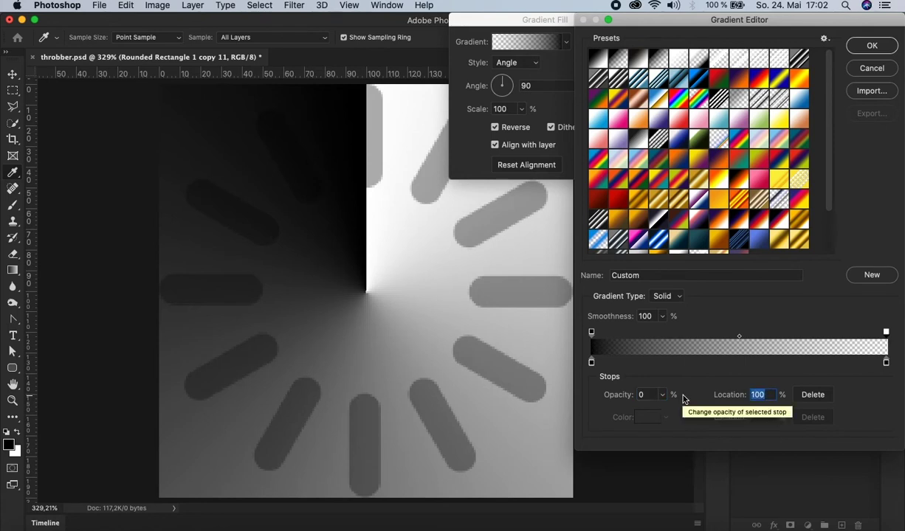
type("85")
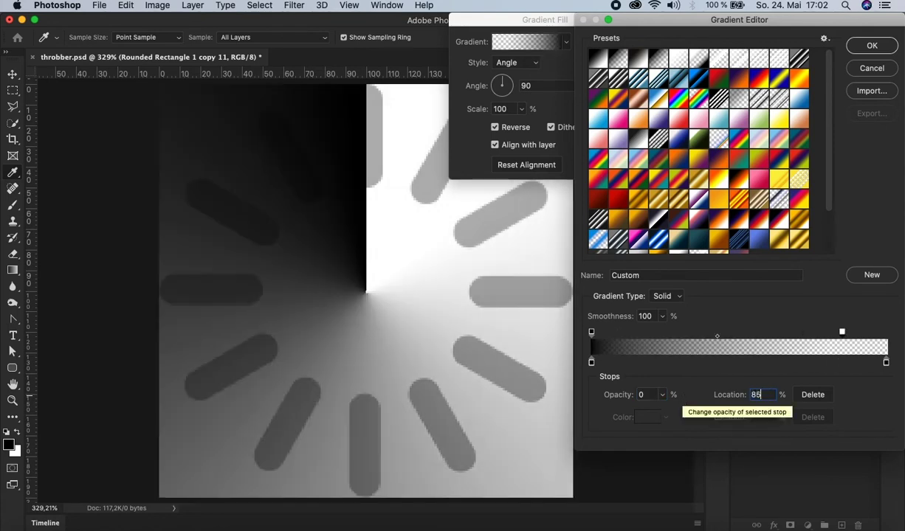
left_click(592, 333)
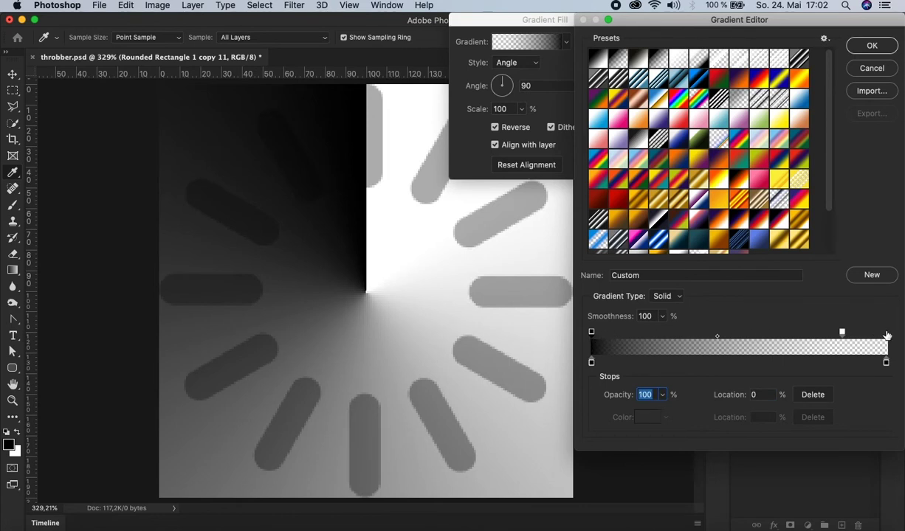
left_click(886, 334)
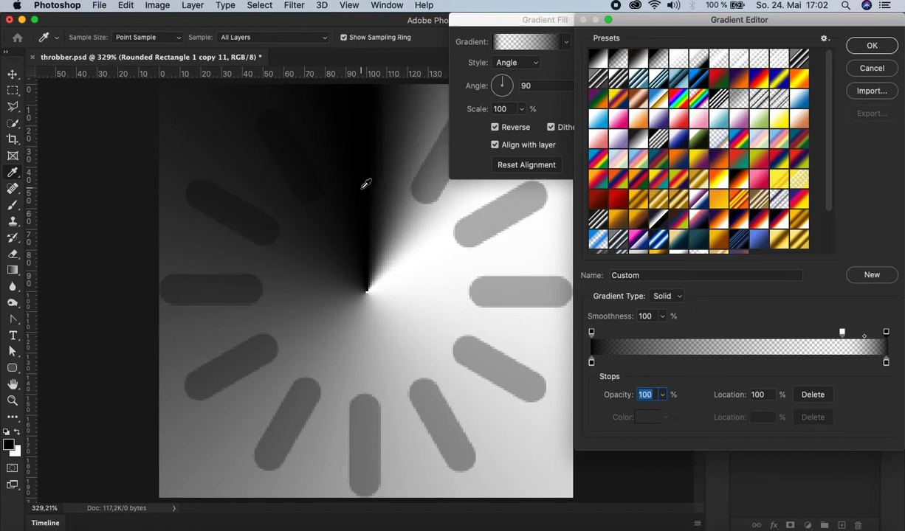
left_click(863, 47)
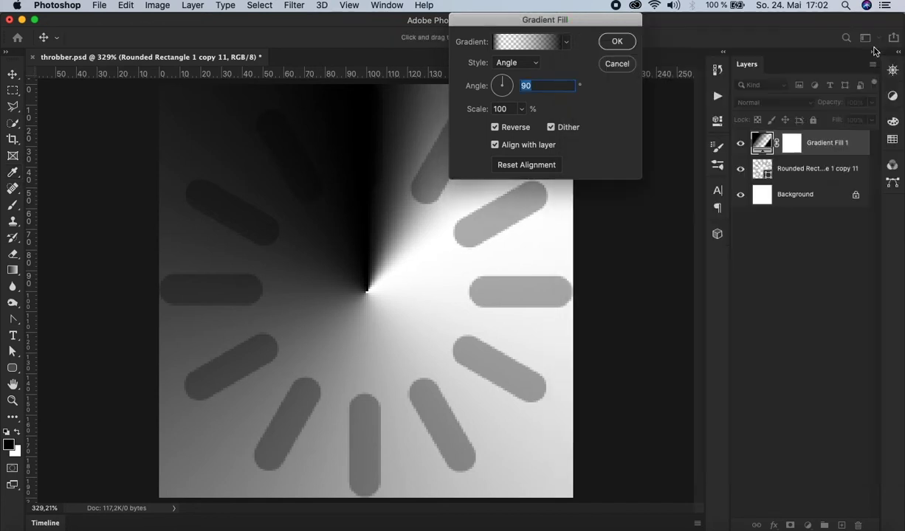
Apply Gradient Fill 1, convert it to a smart object, and clip it to the merged bars.
left_click(619, 44)
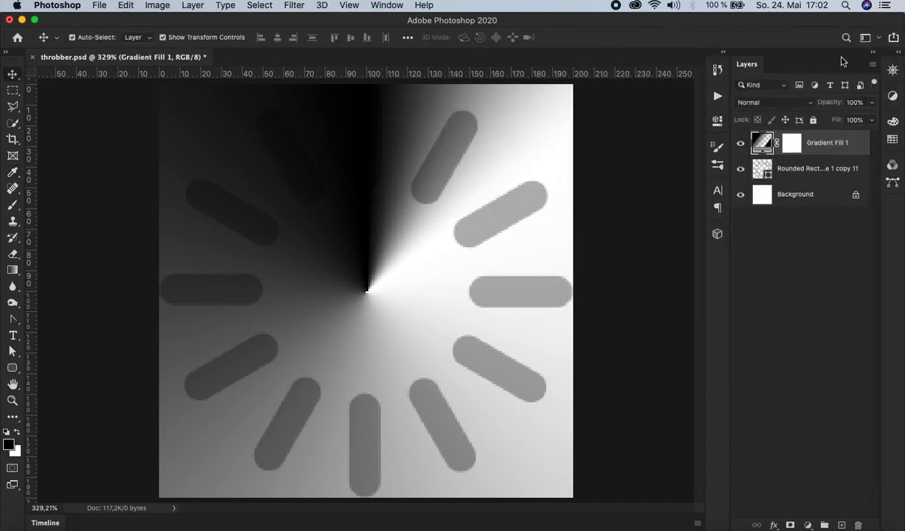
right_click(860, 143)
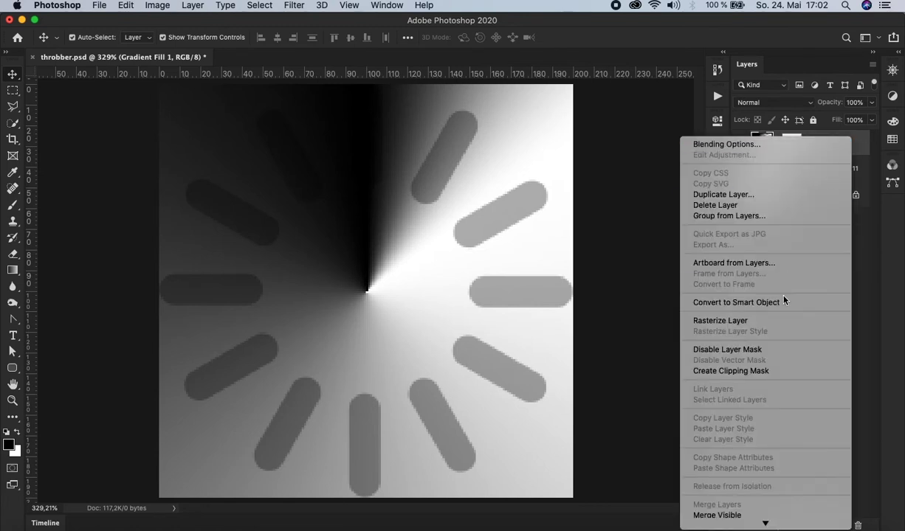
left_click(782, 303)
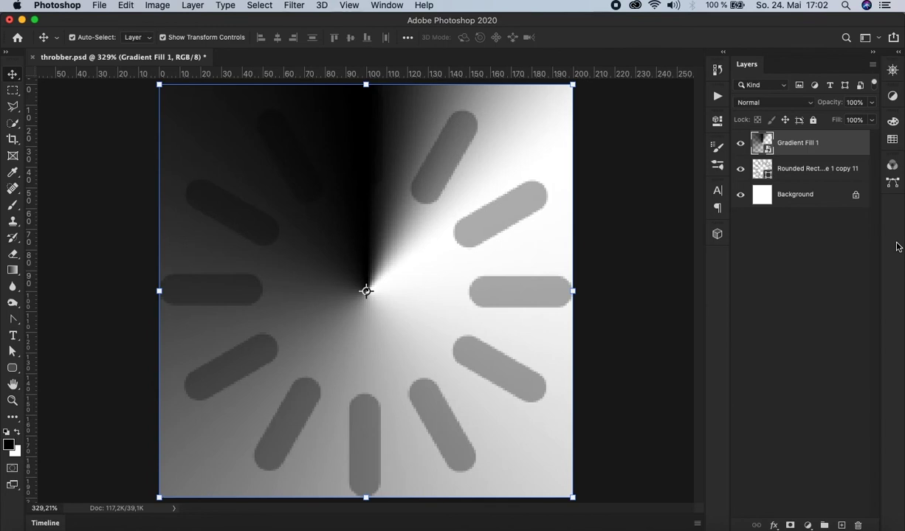
right_click(842, 146)
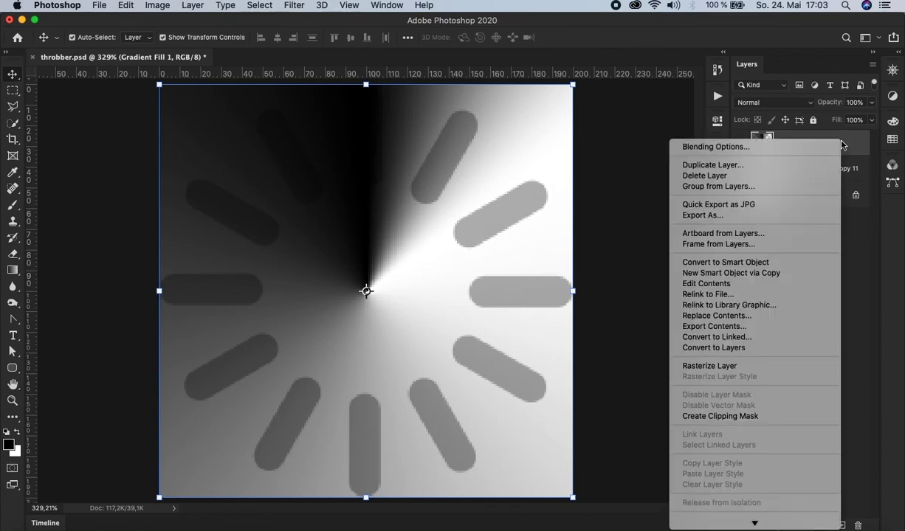
left_click(796, 418)
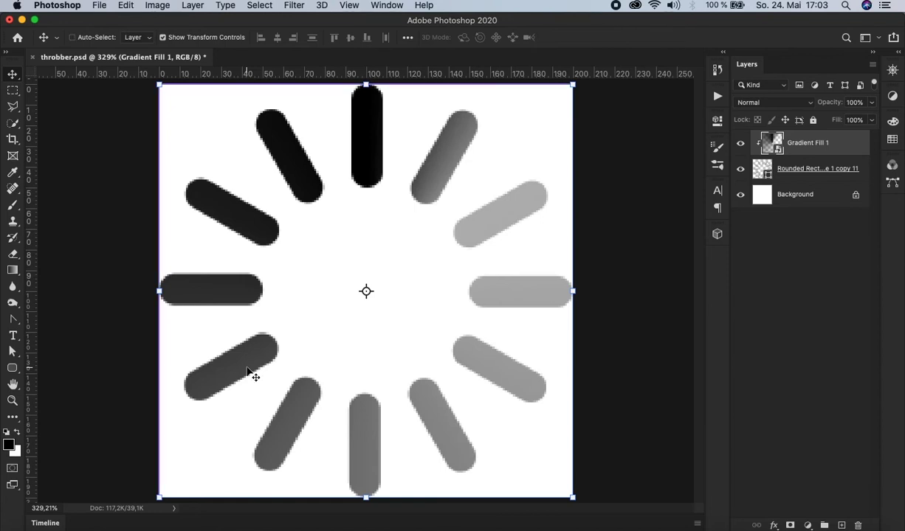
Zoom the throbber to 100% and show the Timeline panel.
key("super+1")
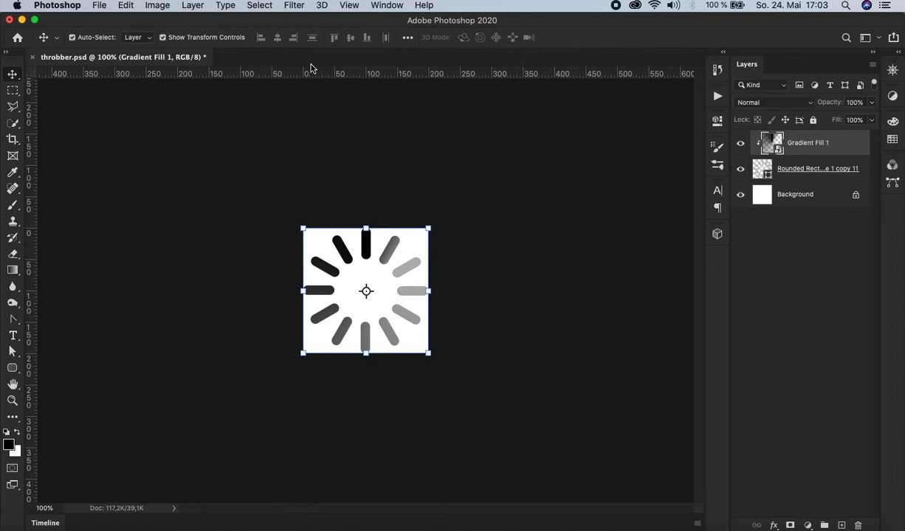
left_click(378, 6)
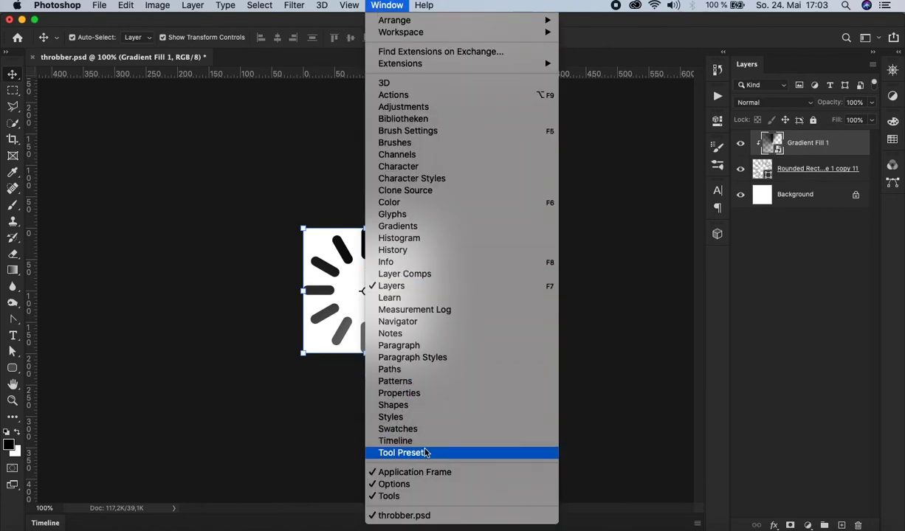
left_click(430, 440)
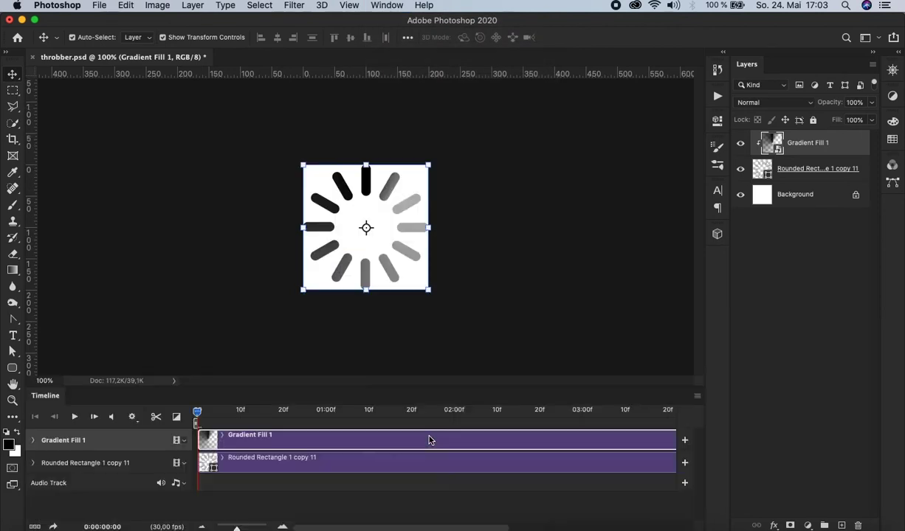
Add a Transform keyframe to Gradient Fill 1 at frame 0, then move the playhead to frame 5.
left_click(33, 441)
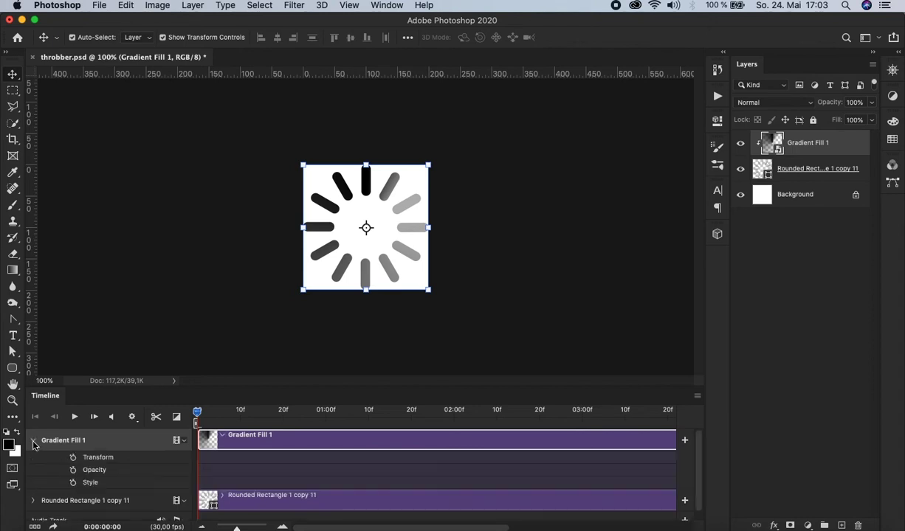
left_click(74, 459)
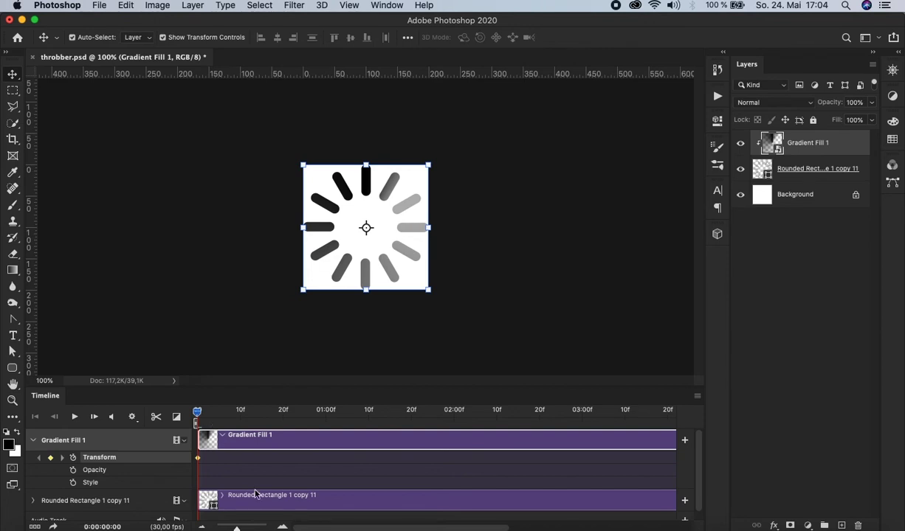
left_click(282, 527)
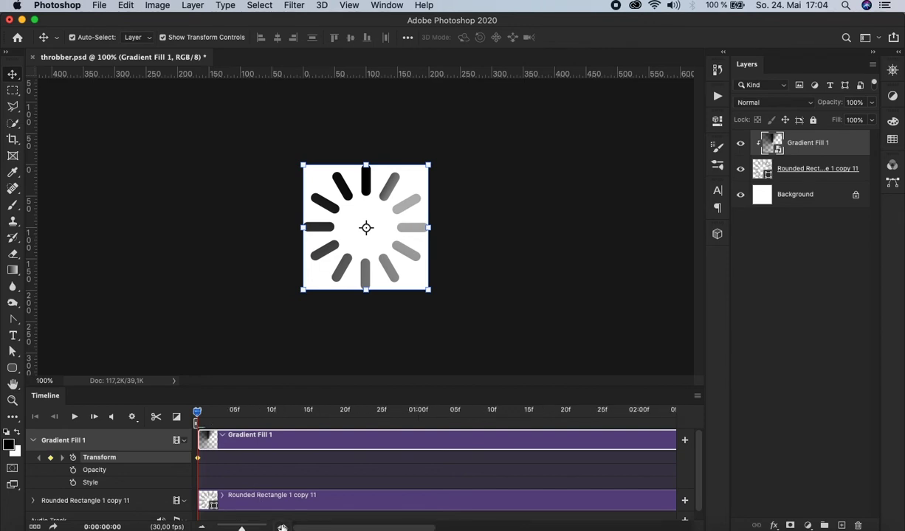
left_click(234, 411)
At frame 5, rotate the gradient fill +90°, copying the +90 amount, and commit the keyframe.
key("super+t")
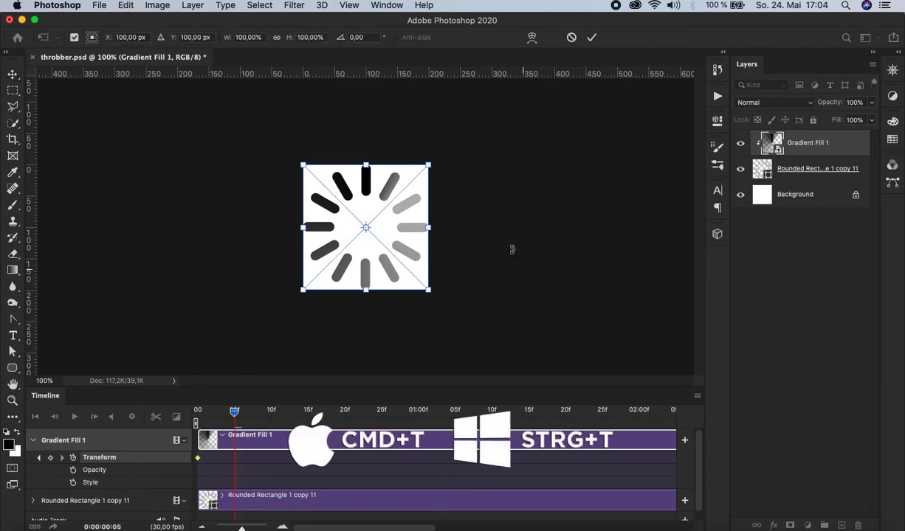
left_click(373, 37)
left_click(375, 37)
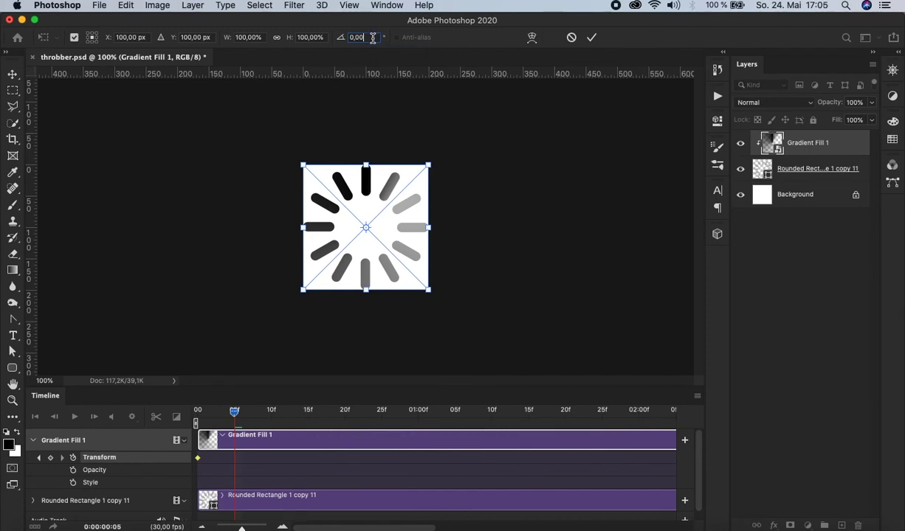
type("+90")
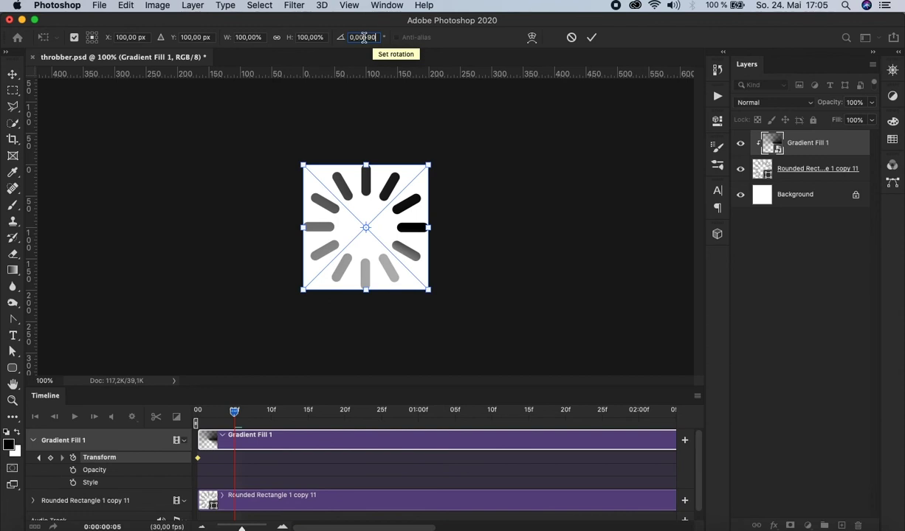
left_click_drag(364, 37, 382, 37)
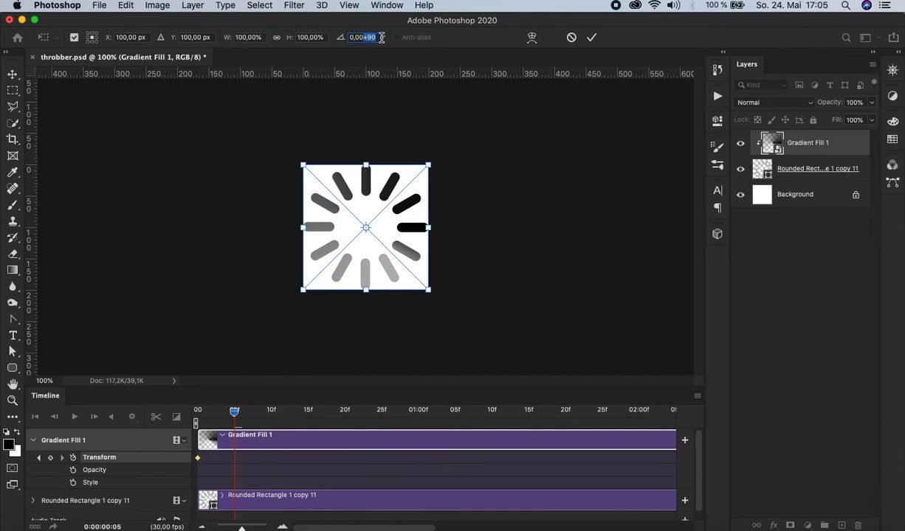
key("super+c")
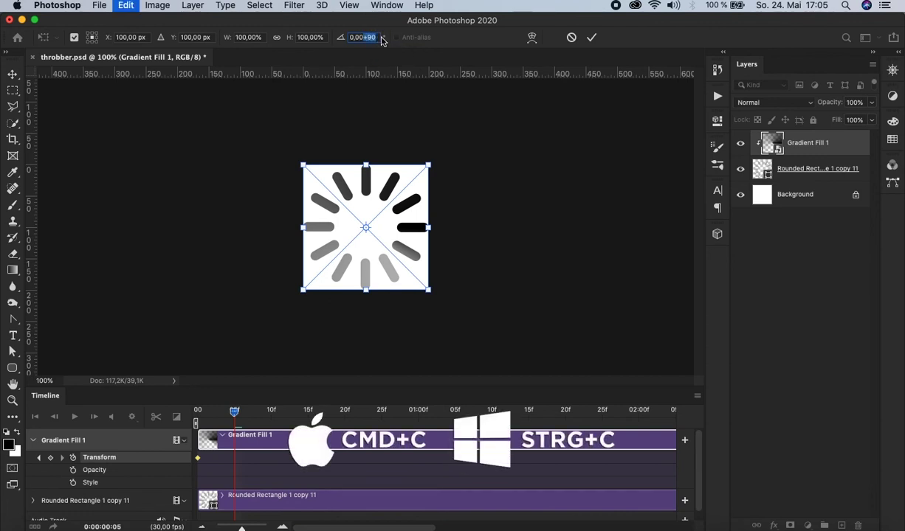
left_click(591, 36)
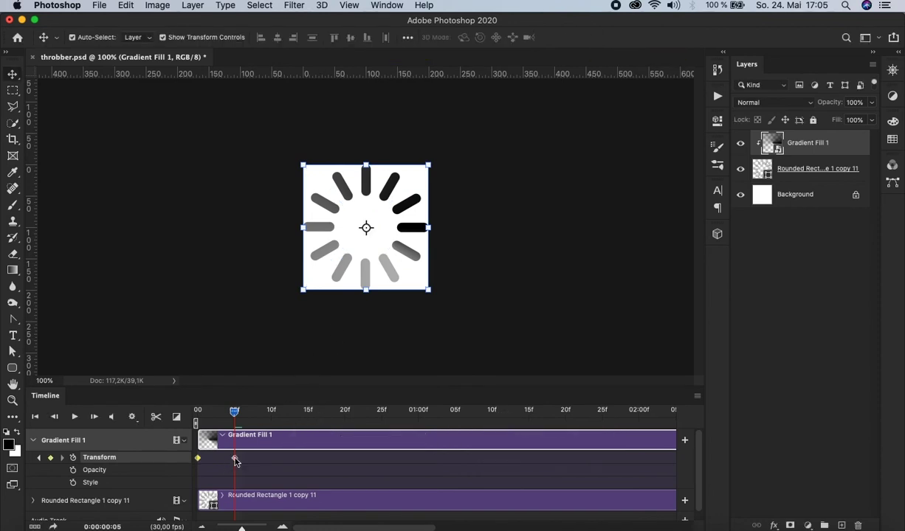
At frame 10, rotate the gradient fill another 90° and commit the keyframe.
left_click(272, 413)
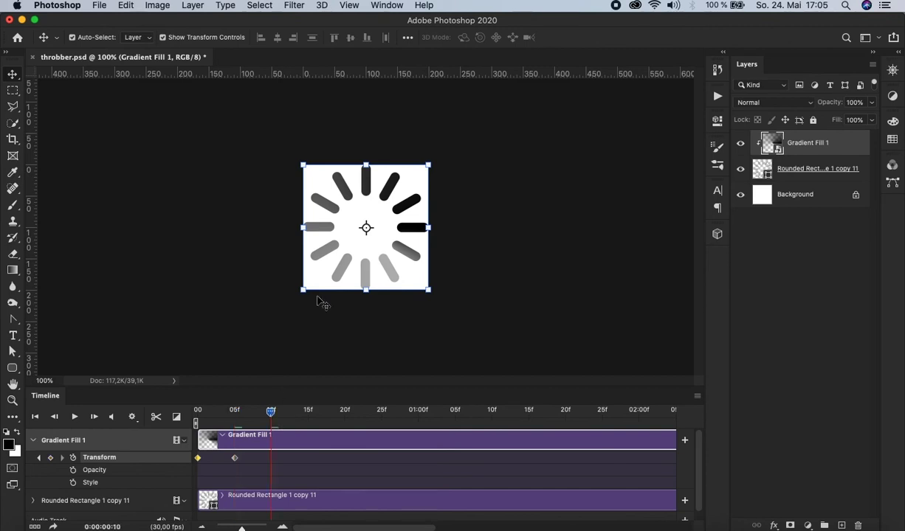
key("super+t")
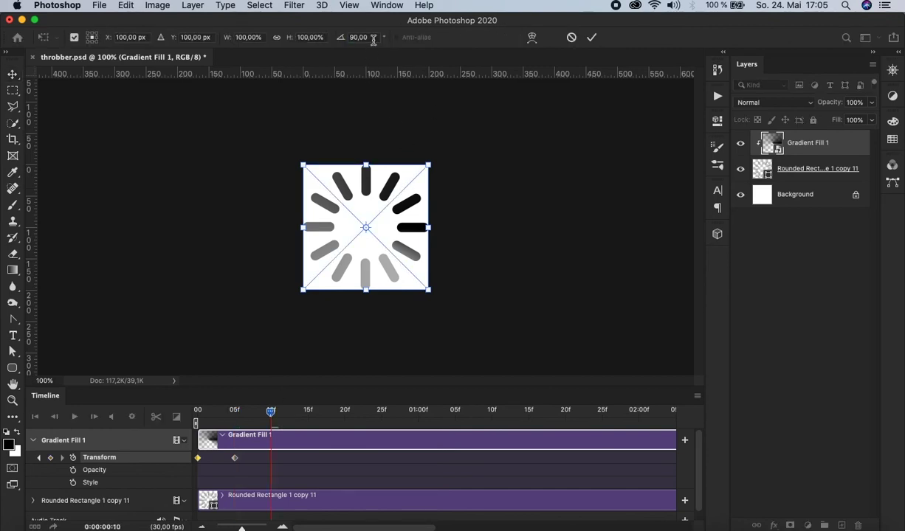
left_click(360, 37)
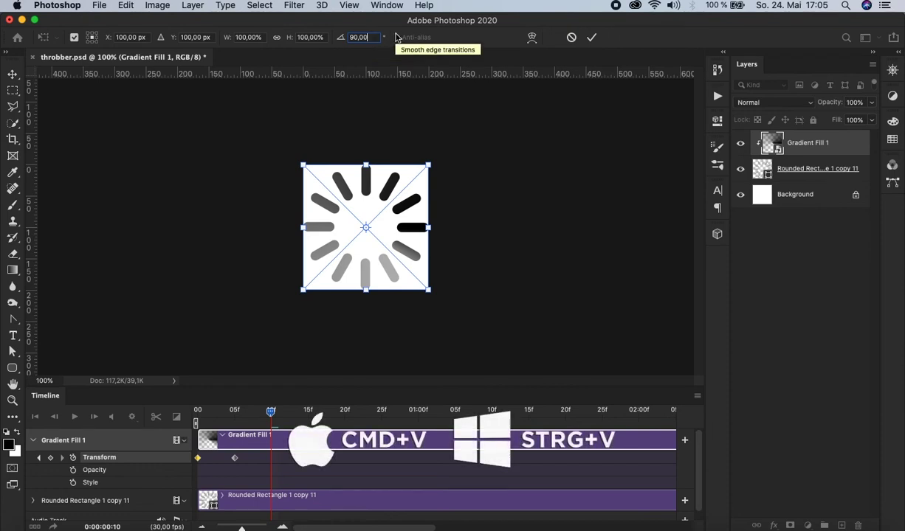
key("super+v")
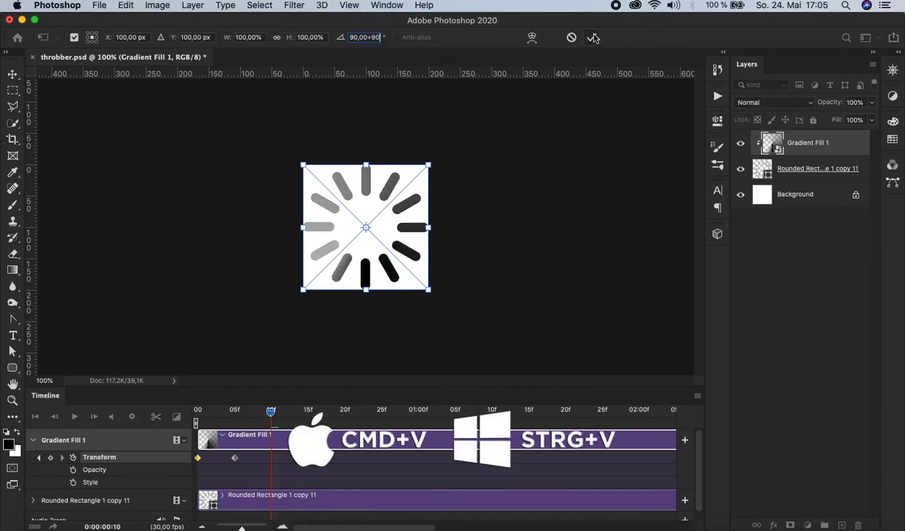
left_click(593, 37)
At frame 15, rotate the gradient fill 90° more and commit the keyframe.
left_click(308, 411)
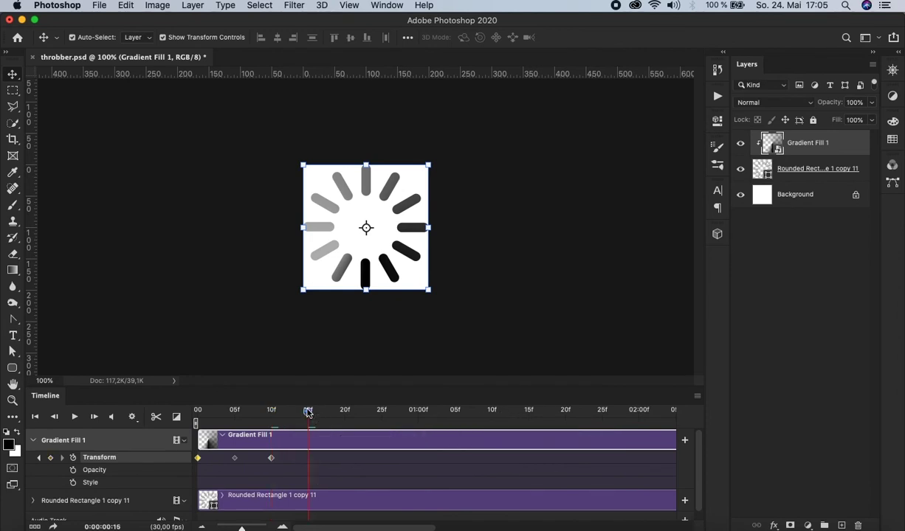
key("super+t")
left_click(358, 37)
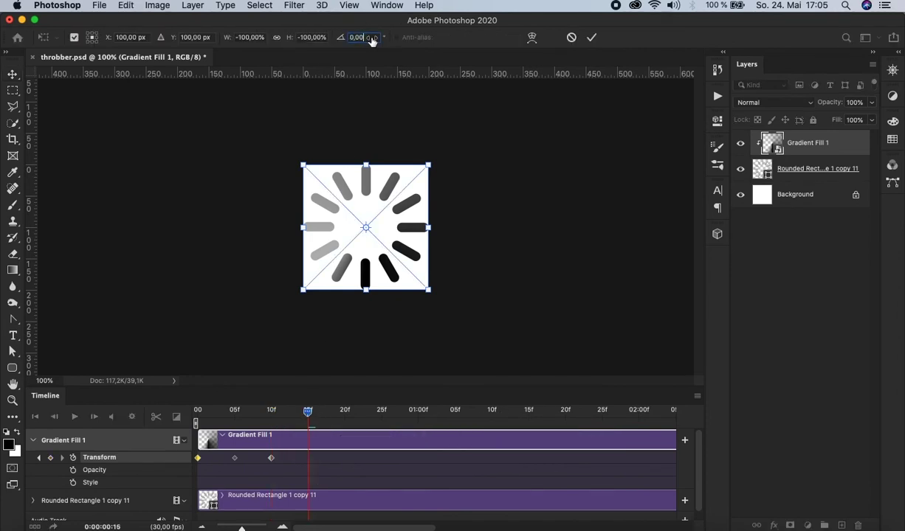
type("90")
key("Return")
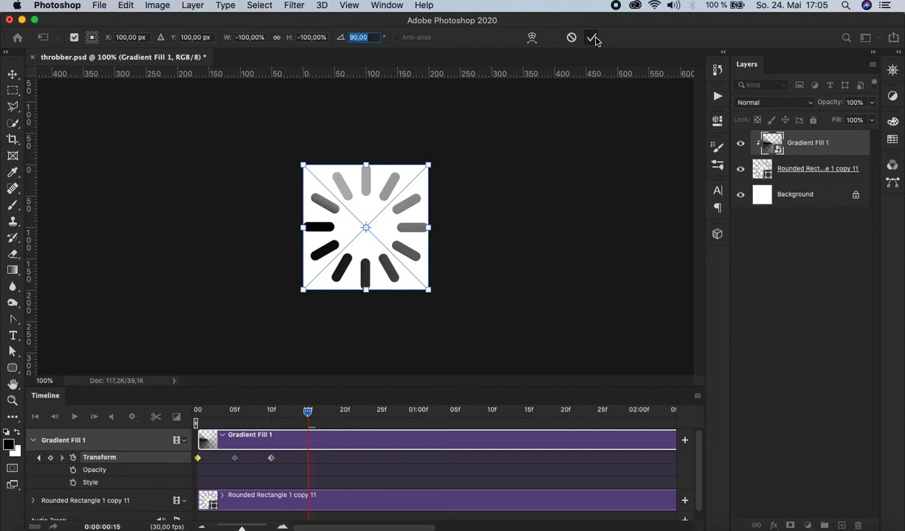
left_click(594, 38)
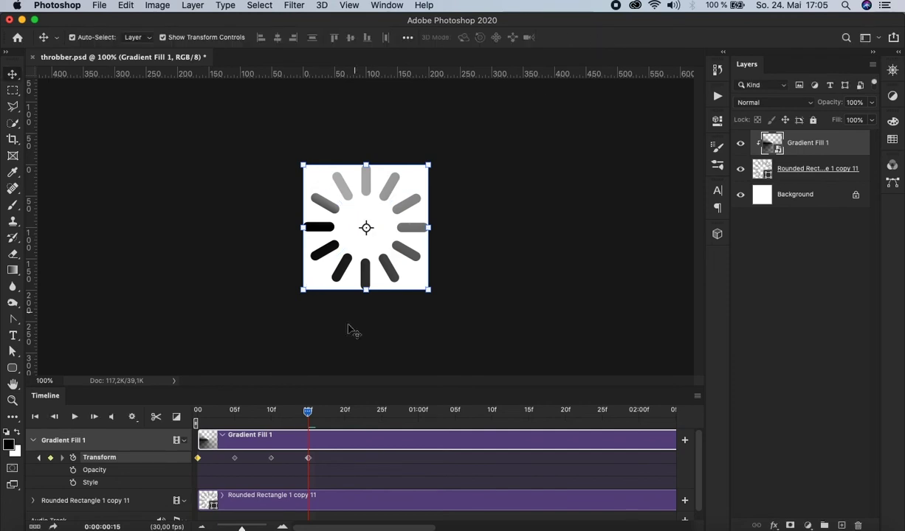
At frame 20, set the rotation angle to 90,00+90 and commit the keyframe.
left_click(344, 412)
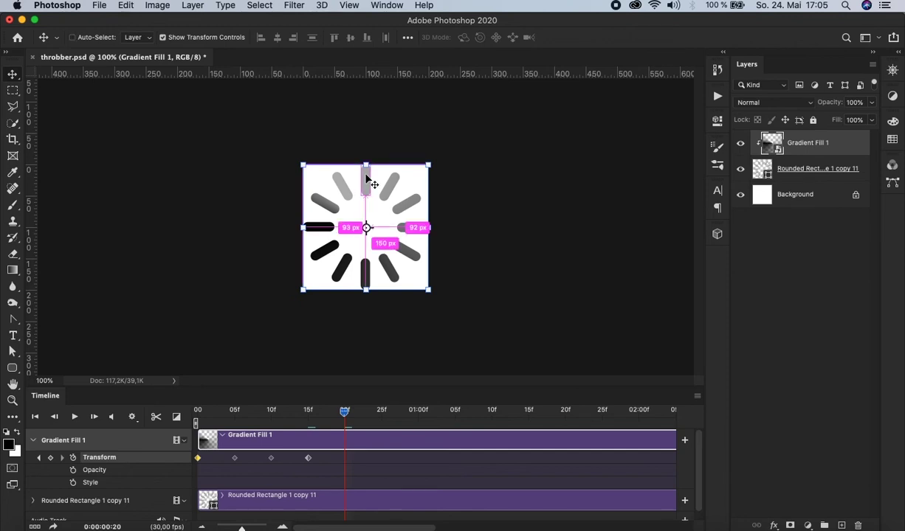
key("super+t")
left_click(377, 37)
key("super+a")
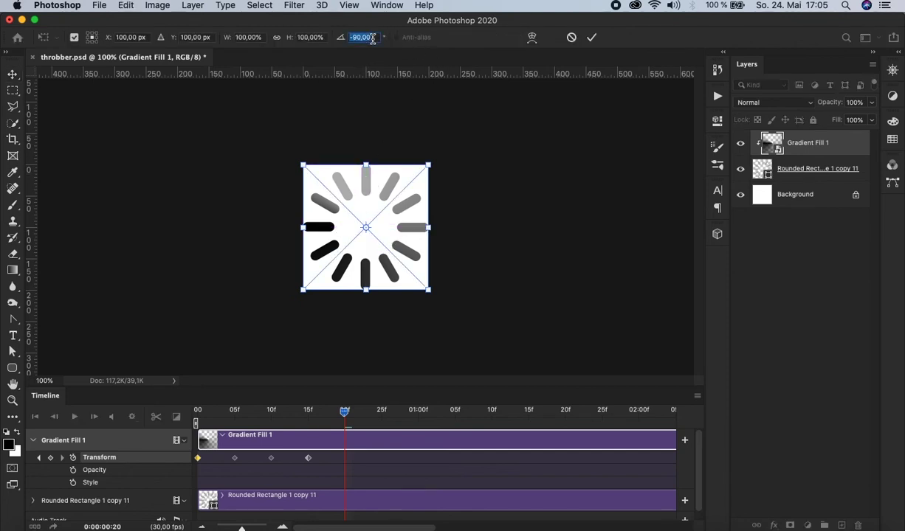
type("90,00+90")
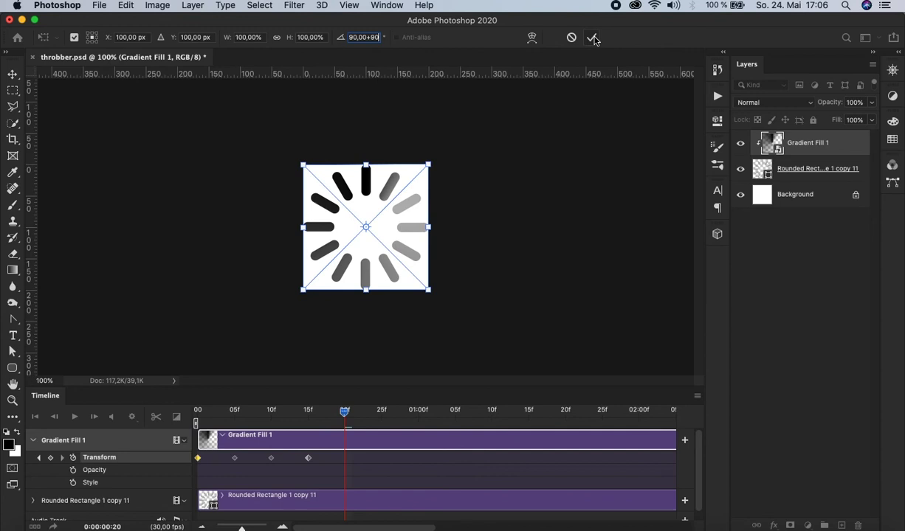
left_click(593, 38)
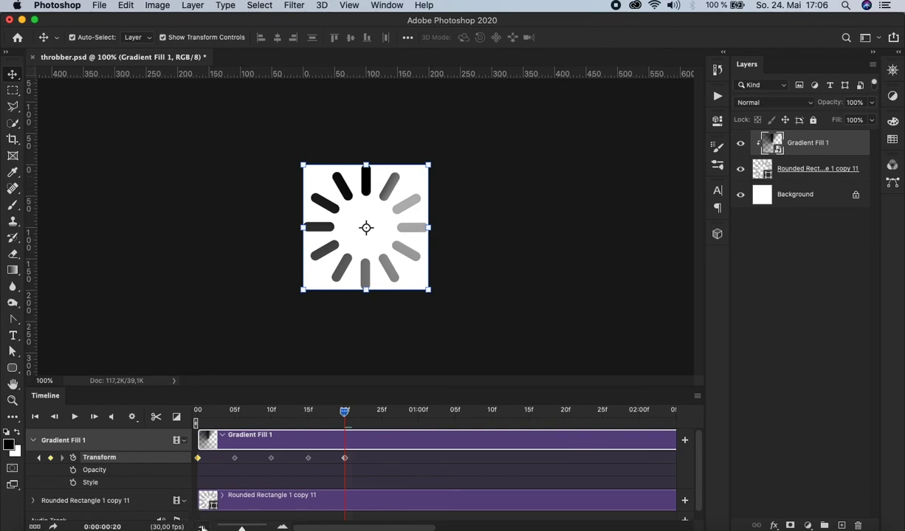
Trim the Gradient Fill 1 and rounded rectangle clips to end at frame 20.
left_click(203, 528)
left_click(203, 527)
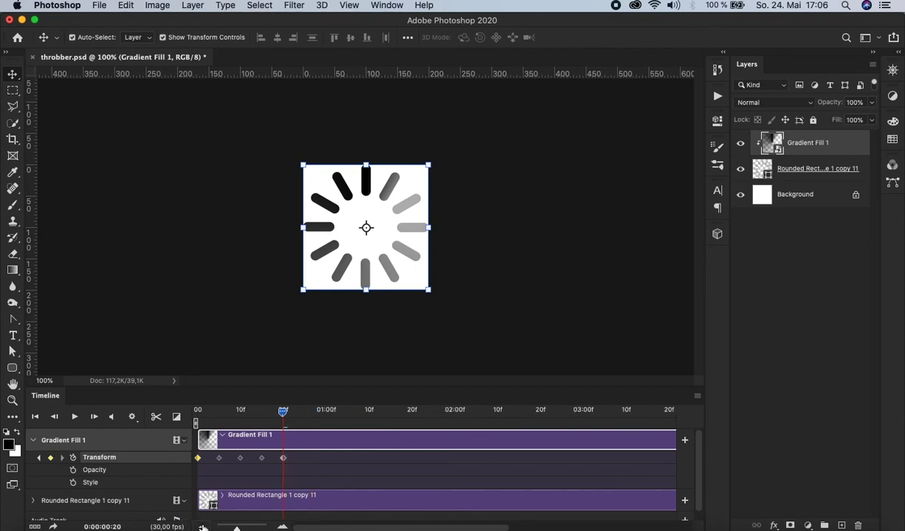
left_click(203, 527)
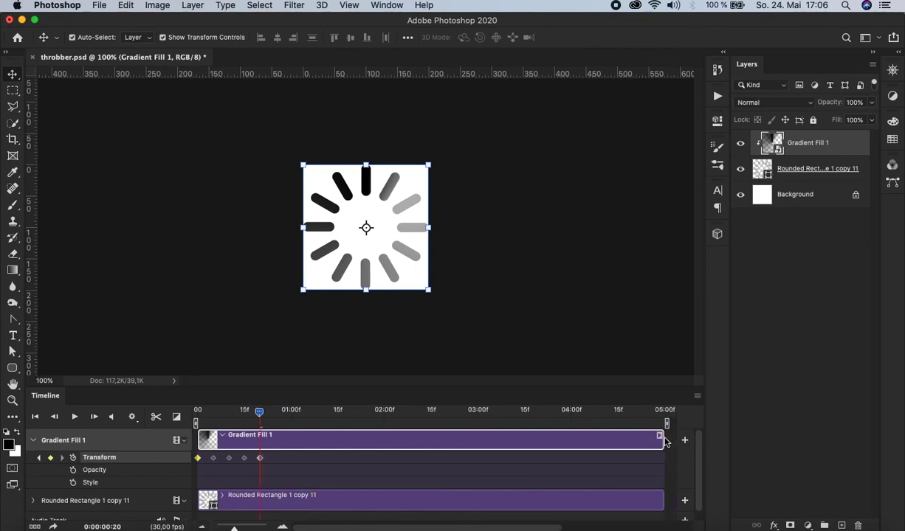
left_click_drag(663, 440, 263, 430)
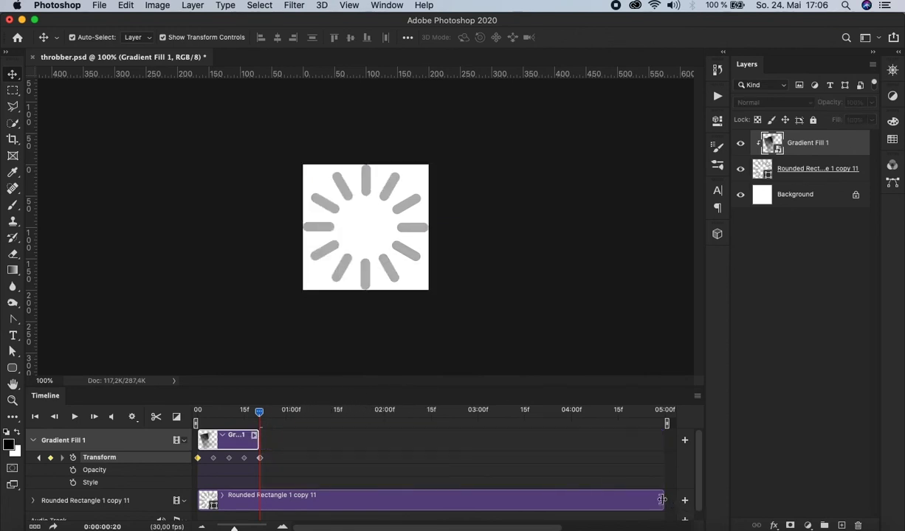
left_click_drag(661, 500, 256, 507)
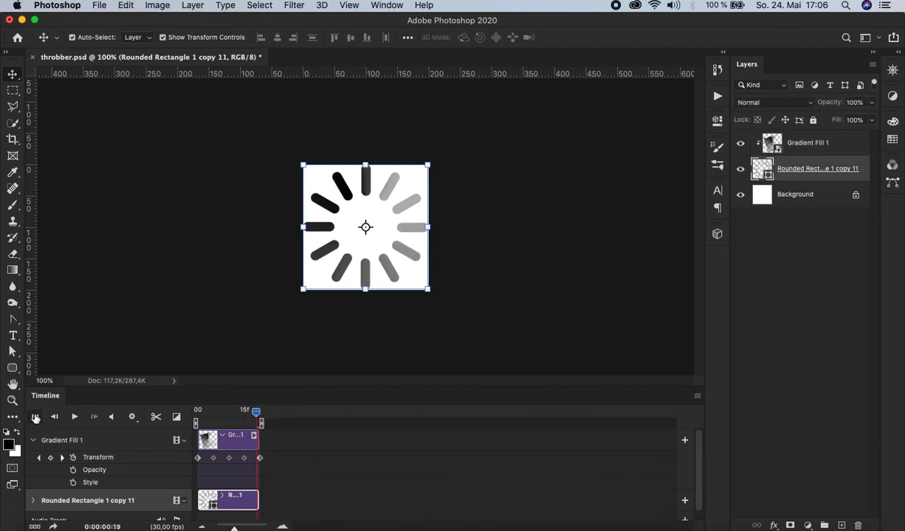
Play the spinner animation from the first frame, then stop it.
left_click(34, 418)
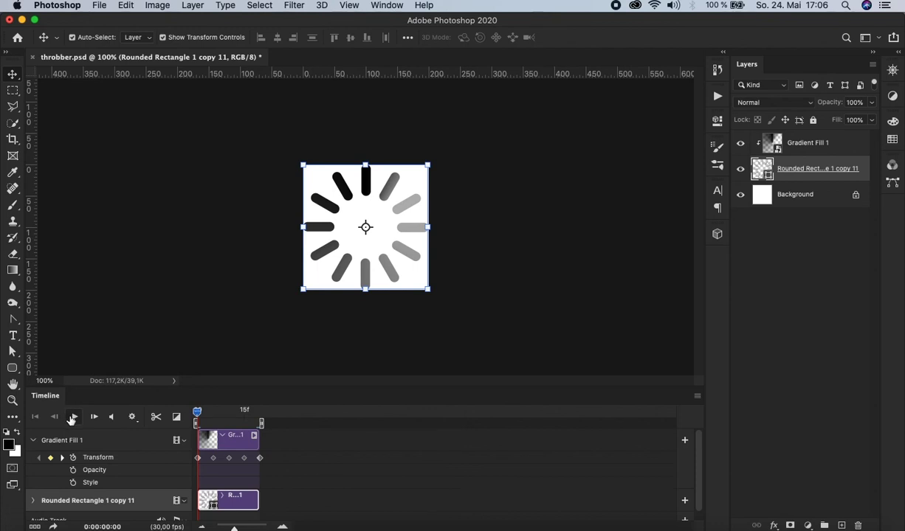
left_click(72, 418)
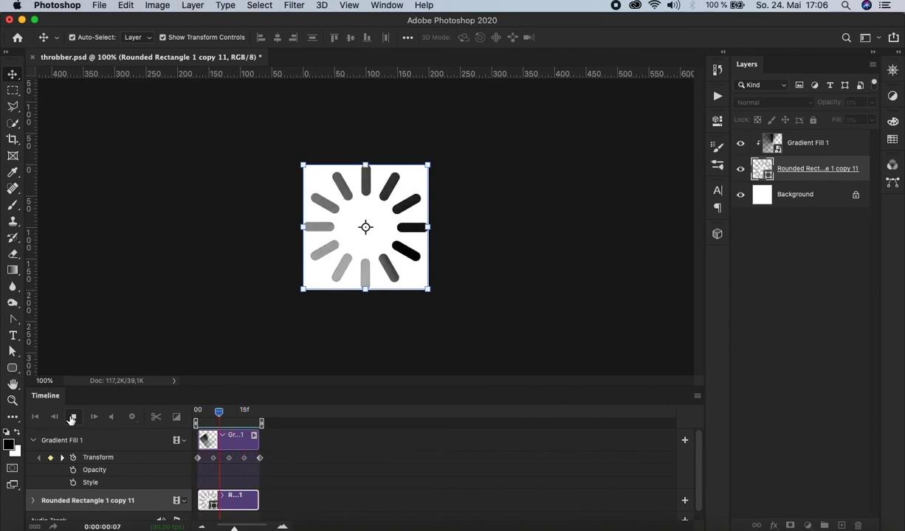
left_click(72, 418)
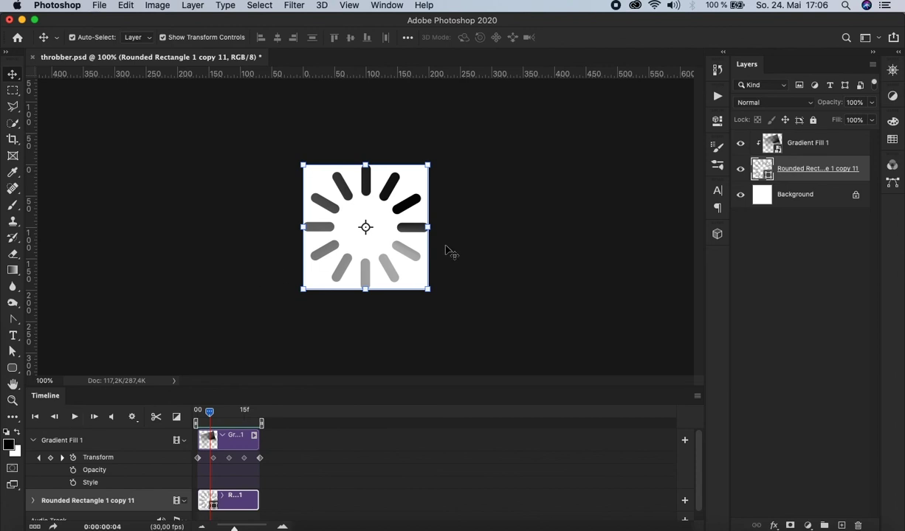
Hide the white Background layer and open Save for Web (Legacy) with GIF as the format.
left_click(741, 196)
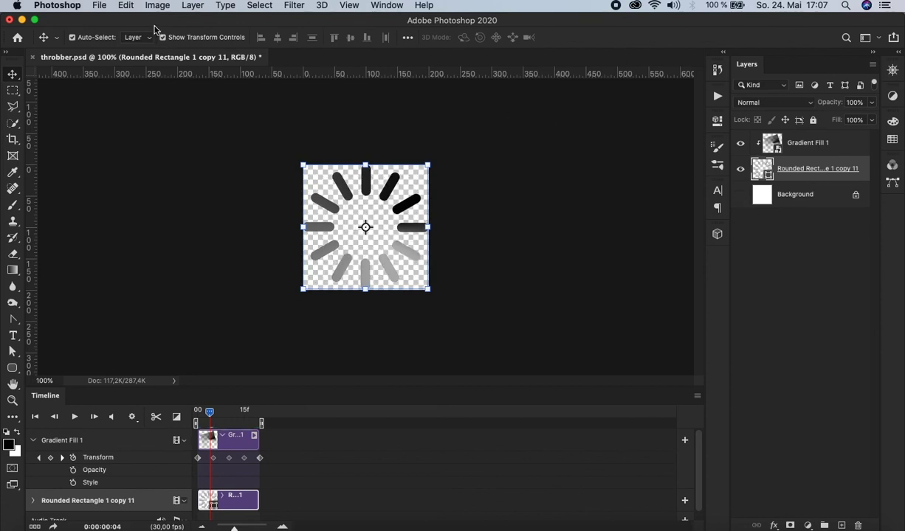
left_click(100, 7)
mouse_move(143, 176)
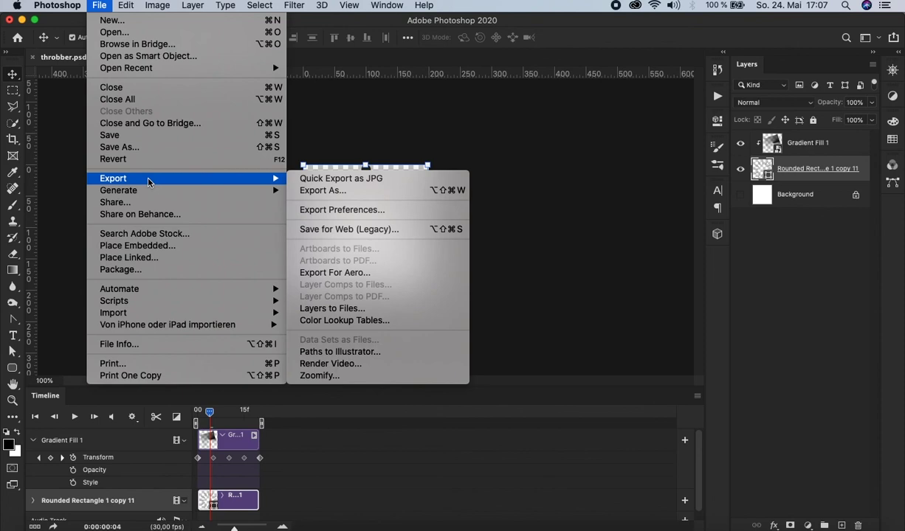
left_click(409, 229)
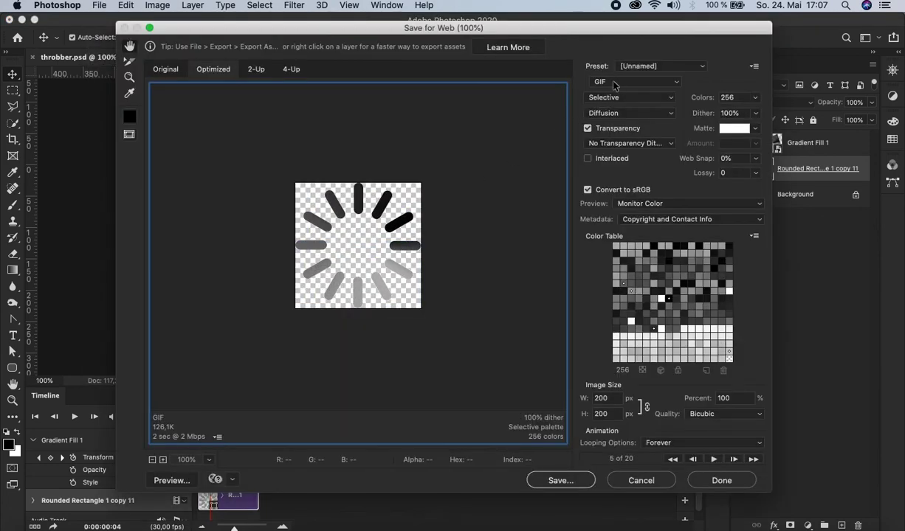
left_click(615, 82)
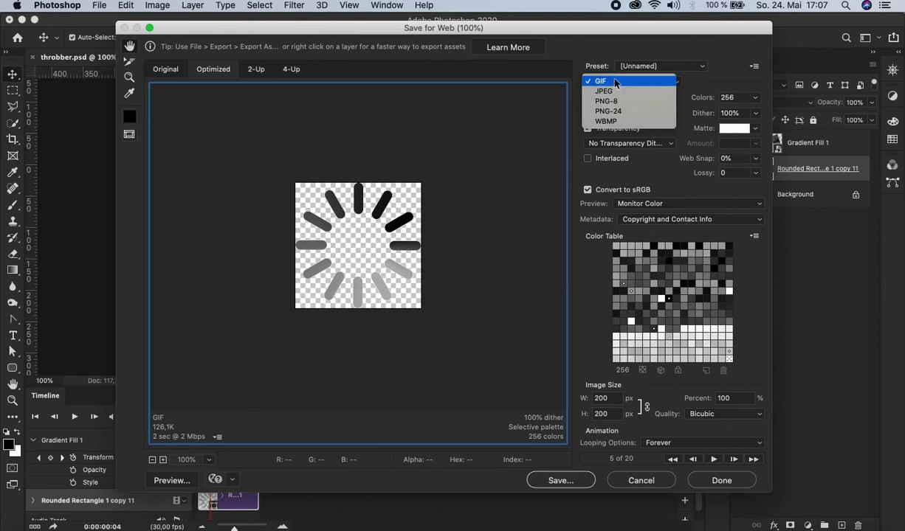
left_click(615, 82)
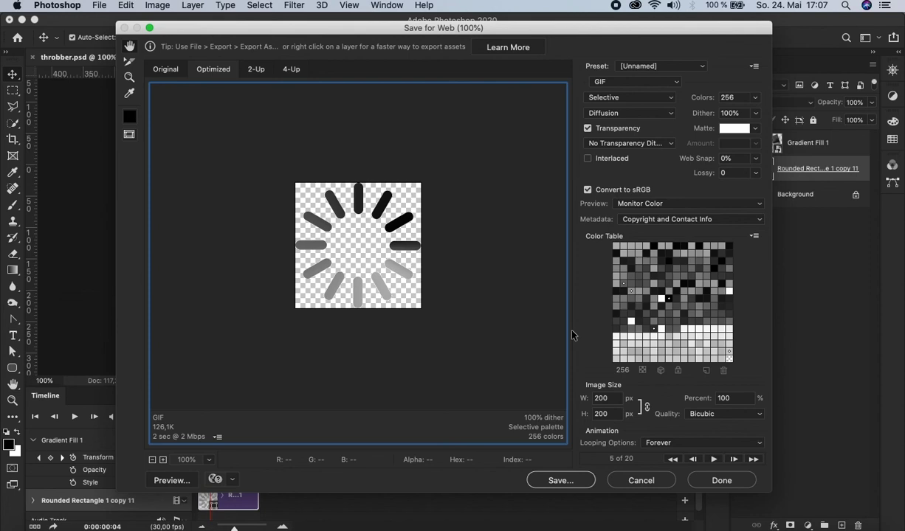
Set the GIF export width to 50 px (50×50, 25%) and preview the animation.
double_click(616, 398)
type("50")
key("Tab")
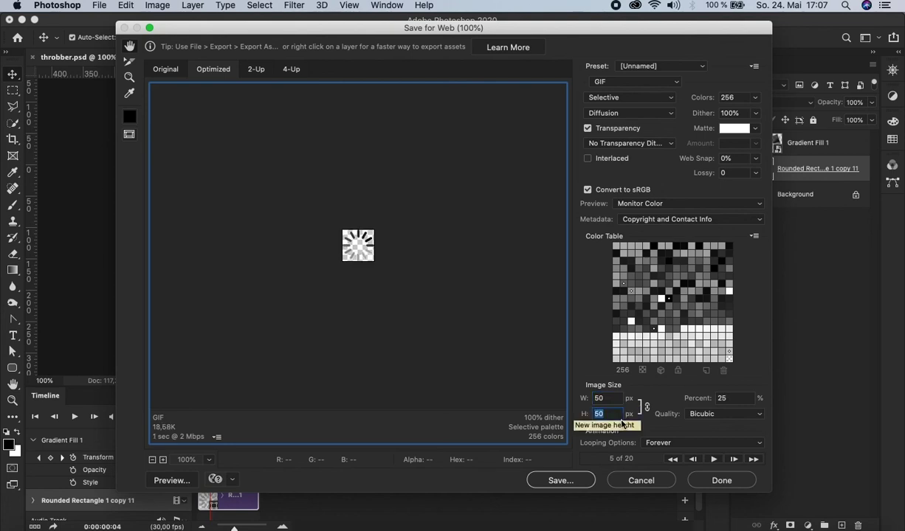
left_click(714, 460)
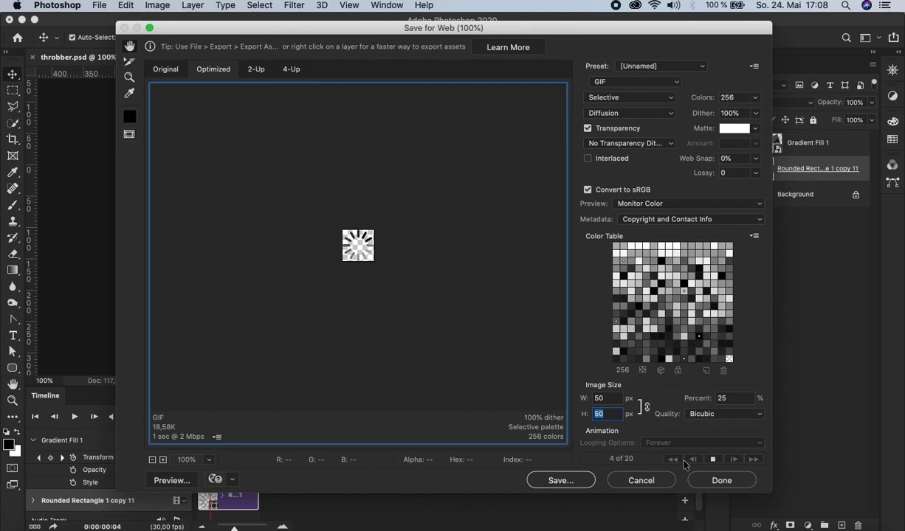
left_click(712, 459)
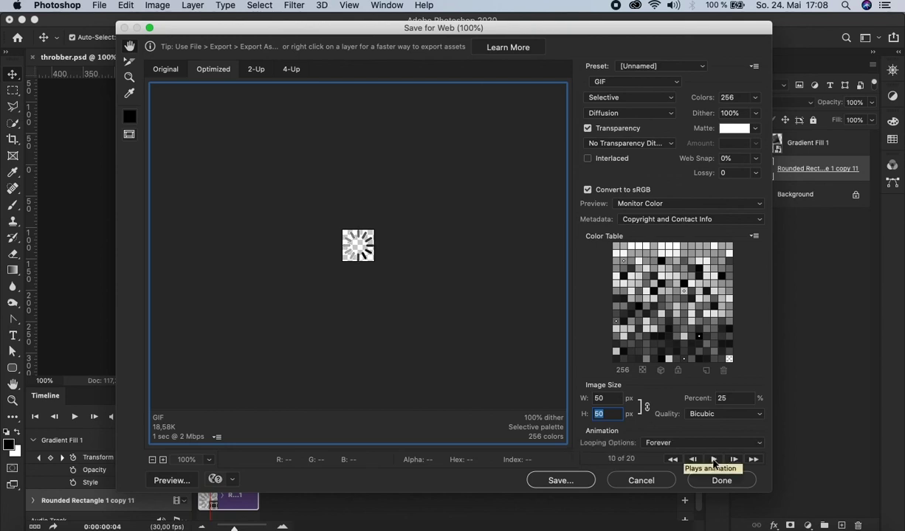